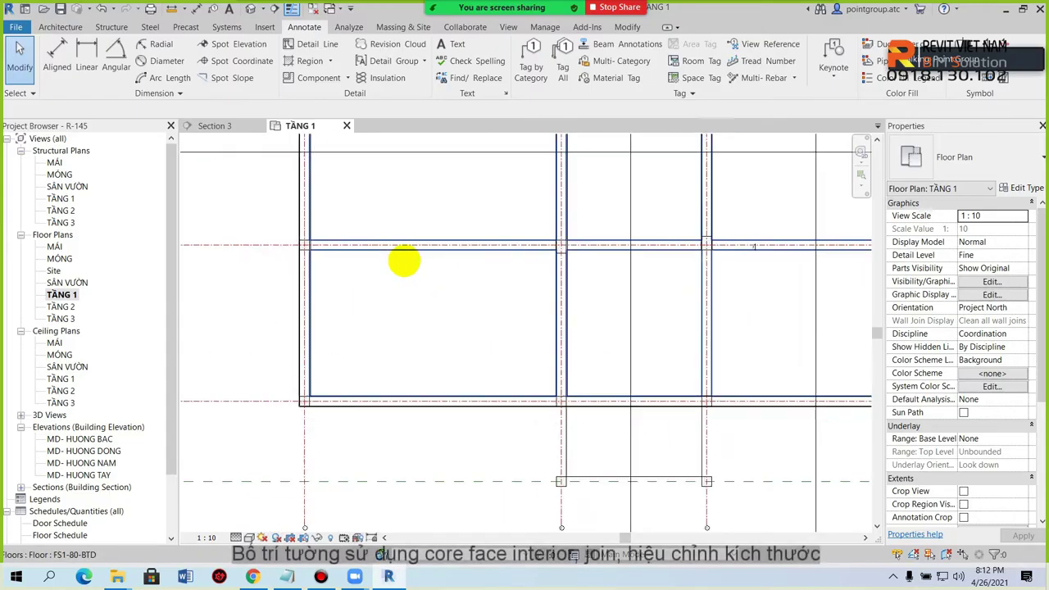
Move past the wall-layout slide in the slideshow to bring up Revit's TẦNG 1 plan.
scroll(404, 260, "up", 1)
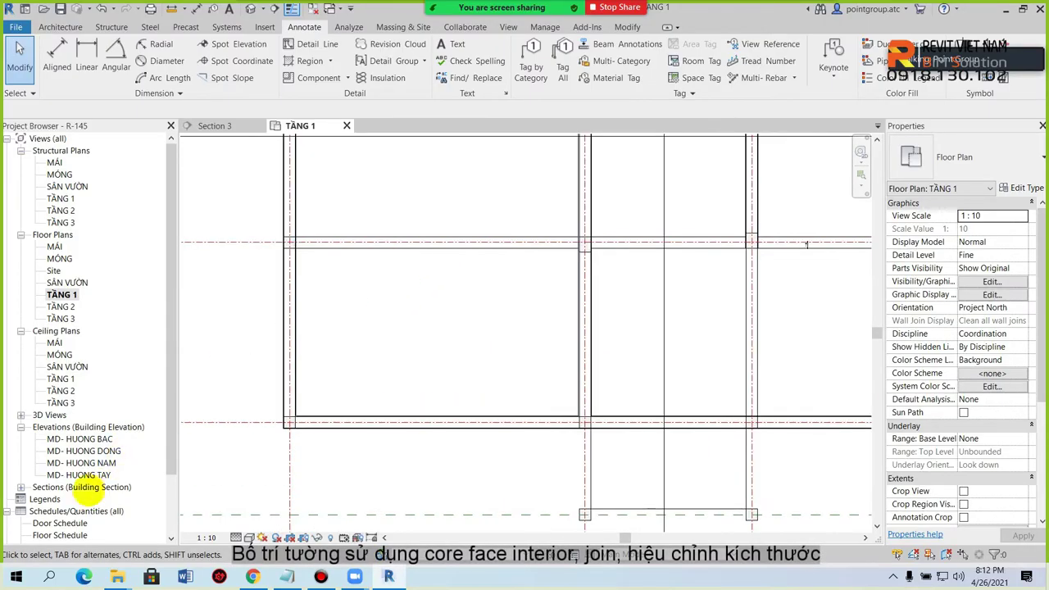
Set the TẦNG 1 plan view scale to 1:100 and bring the walls into view.
left_click(207, 536)
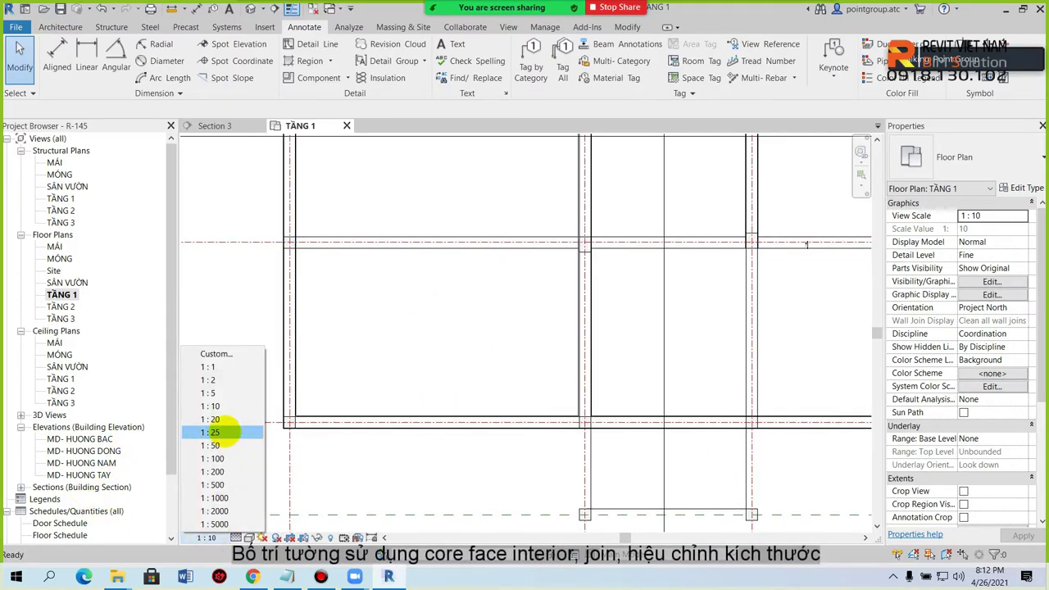
left_click(216, 458)
scroll(433, 232, "down", 2)
scroll(441, 376, "down", 2)
middle_click_drag(441, 377, 318, 289)
Start a similar WI-15-110-15 wall with Location Line set to Core Face: Exterior.
left_click(700, 415)
left_click(508, 72)
scroll(281, 297, "up", 5)
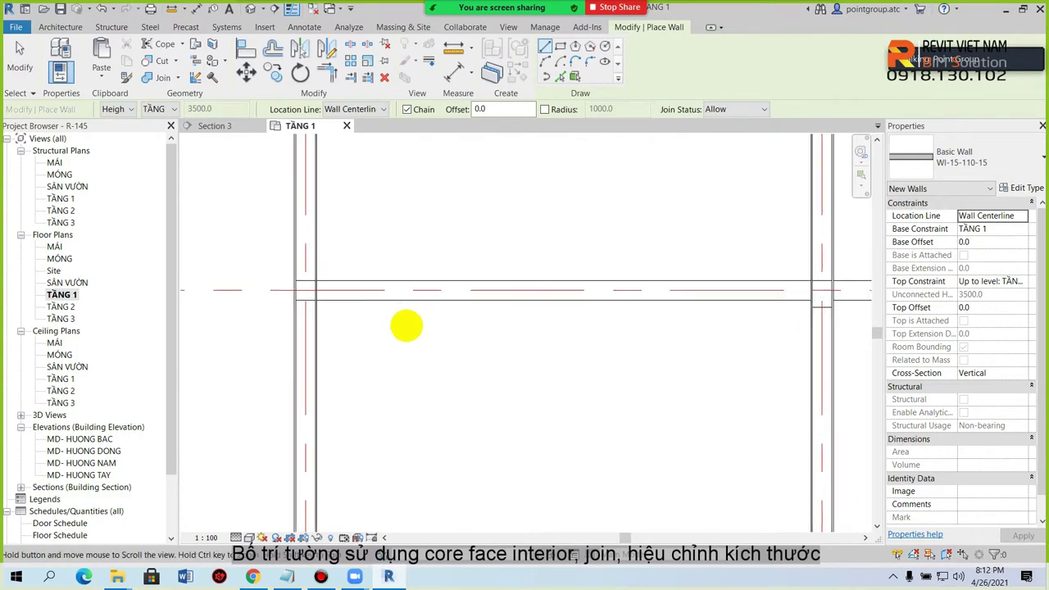
scroll(322, 293, "up", 3)
scroll(318, 283, "up", 2)
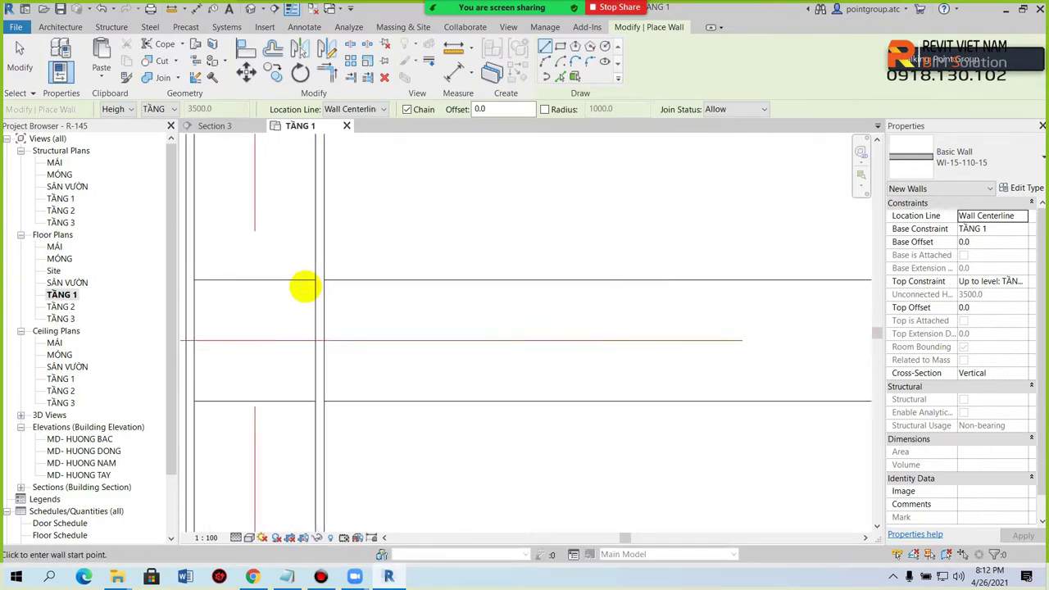
left_click(358, 109)
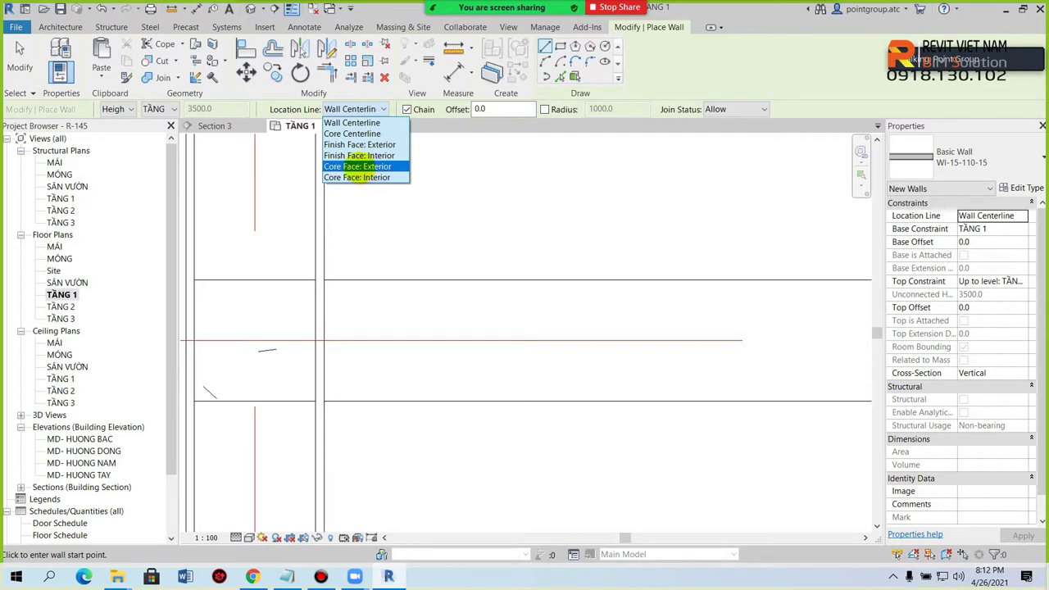
left_click(368, 167)
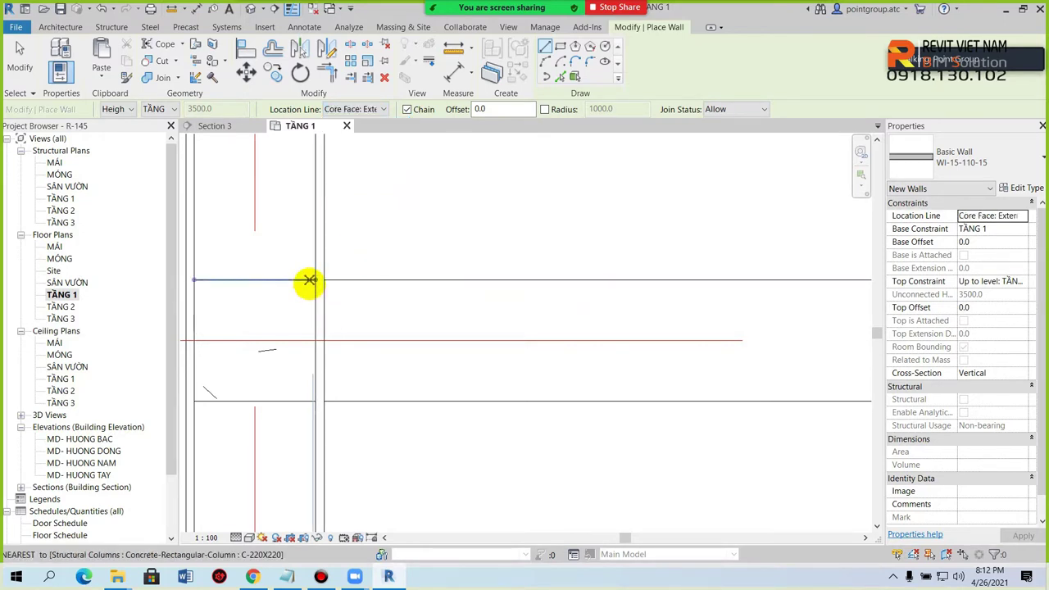
Draw the new partition wall starting at the column, then finish drawing.
left_click(316, 284)
scroll(315, 276, "up", 1)
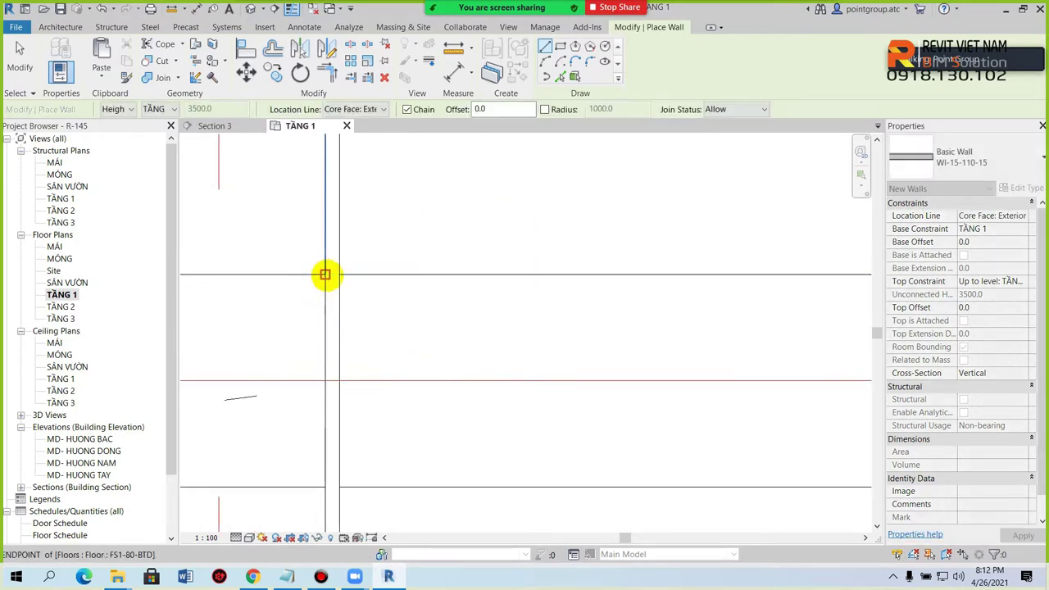
scroll(562, 276, "up", 3)
middle_click_drag(483, 263, 278, 273)
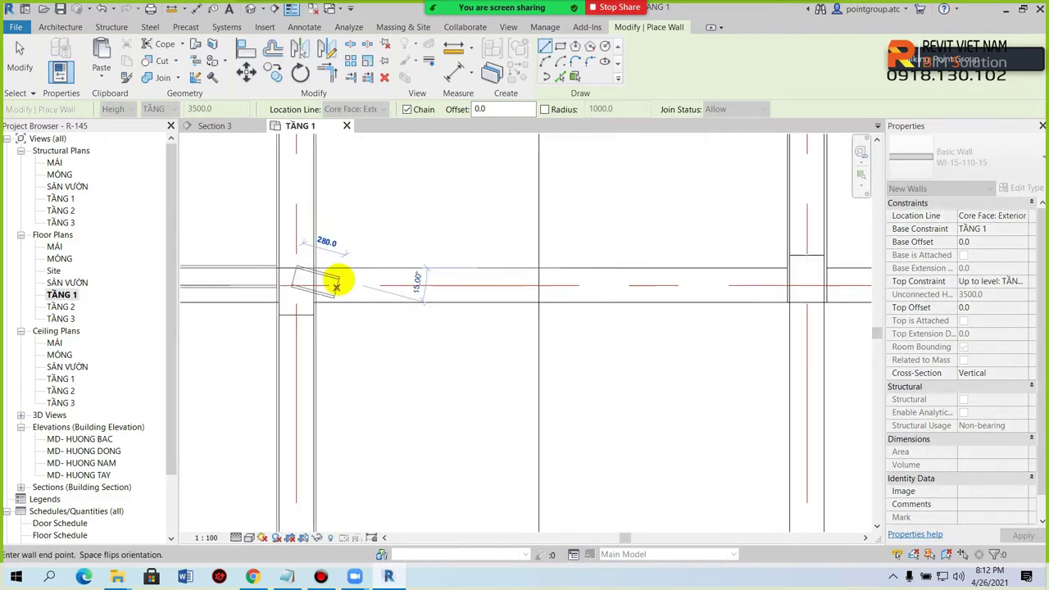
key("Escape")
key("Escape")
middle_click_drag(287, 335, 479, 334)
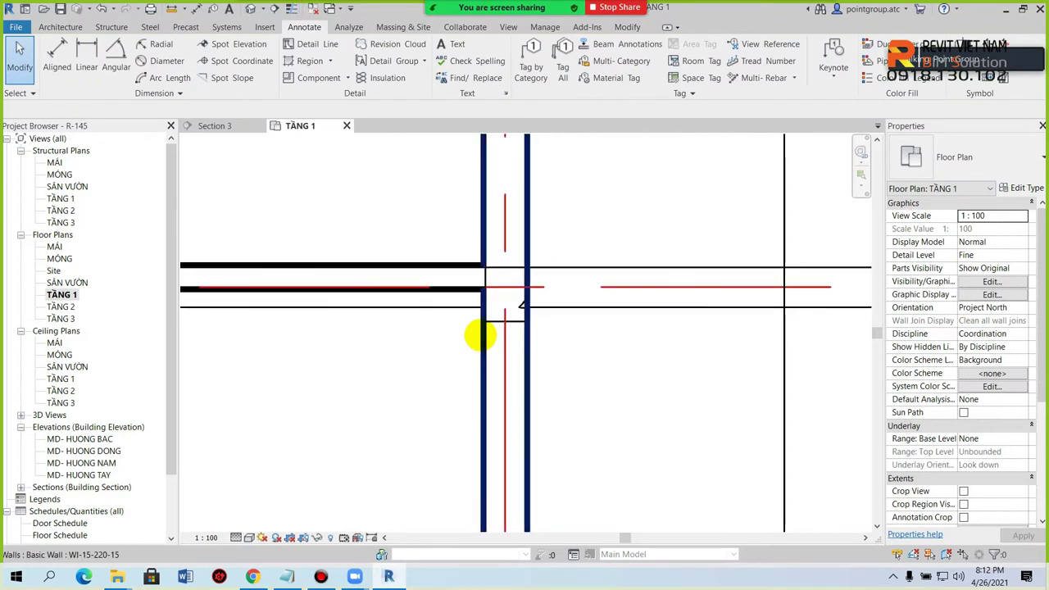
Trim the horizontal partition wall to the vertical wall with Trim/Extend Single Element.
scroll(543, 352, "down", 3)
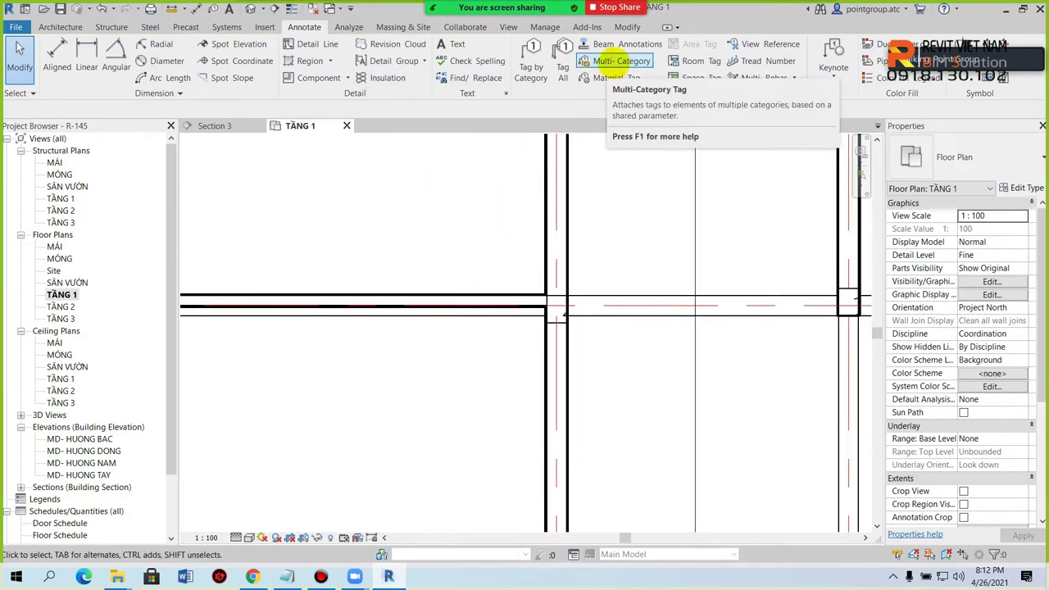
left_click(627, 27)
left_click(327, 72)
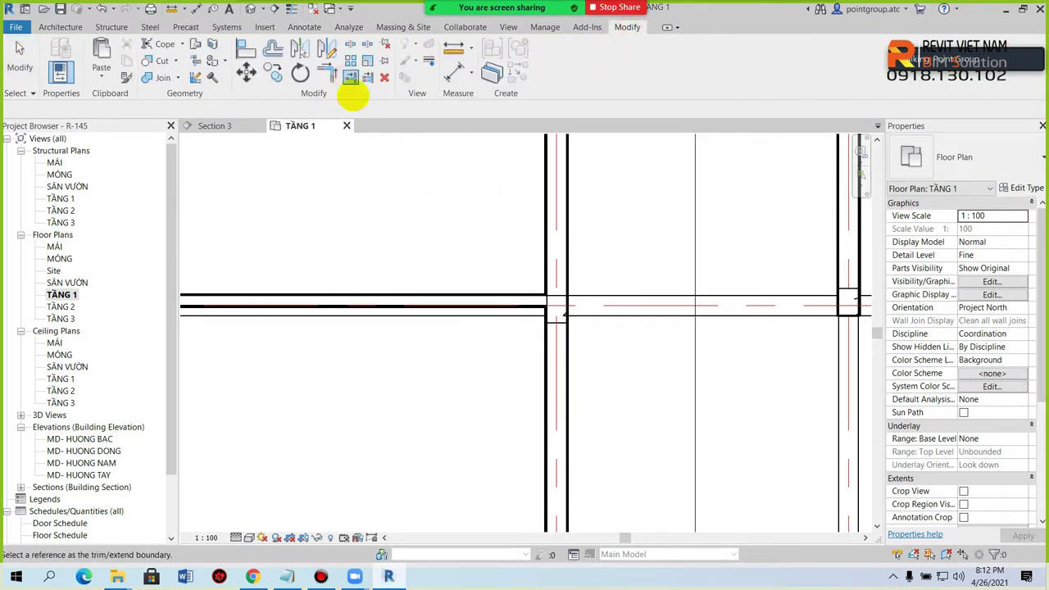
left_click(479, 302)
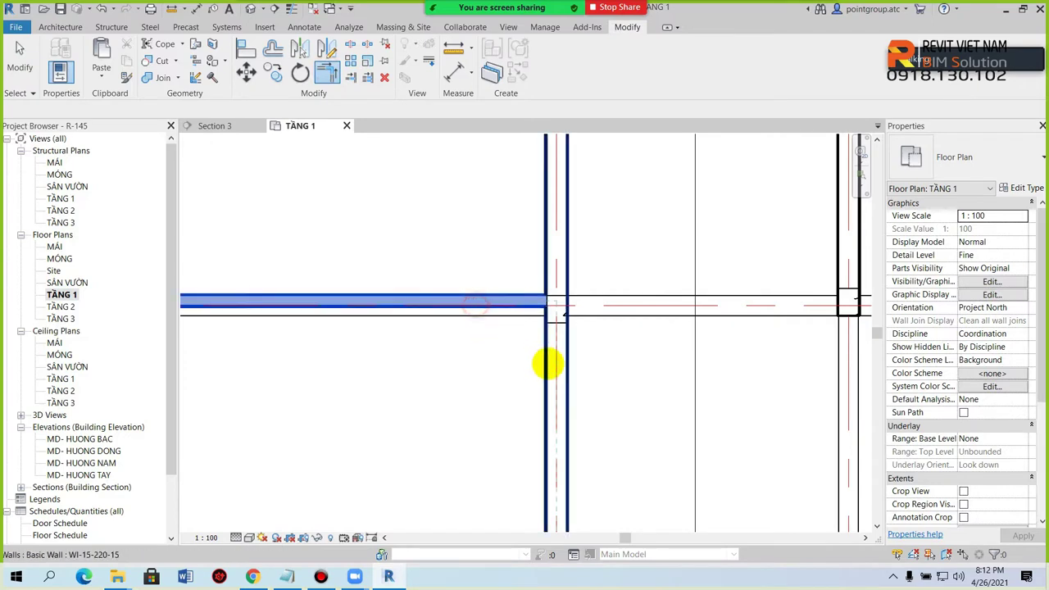
left_click(549, 363)
scroll(565, 352, "down", 2)
key("Escape")
Select the trimmed horizontal wall to confirm its 5750.0 length.
scroll(574, 355, "down", 2)
scroll(508, 356, "down", 1)
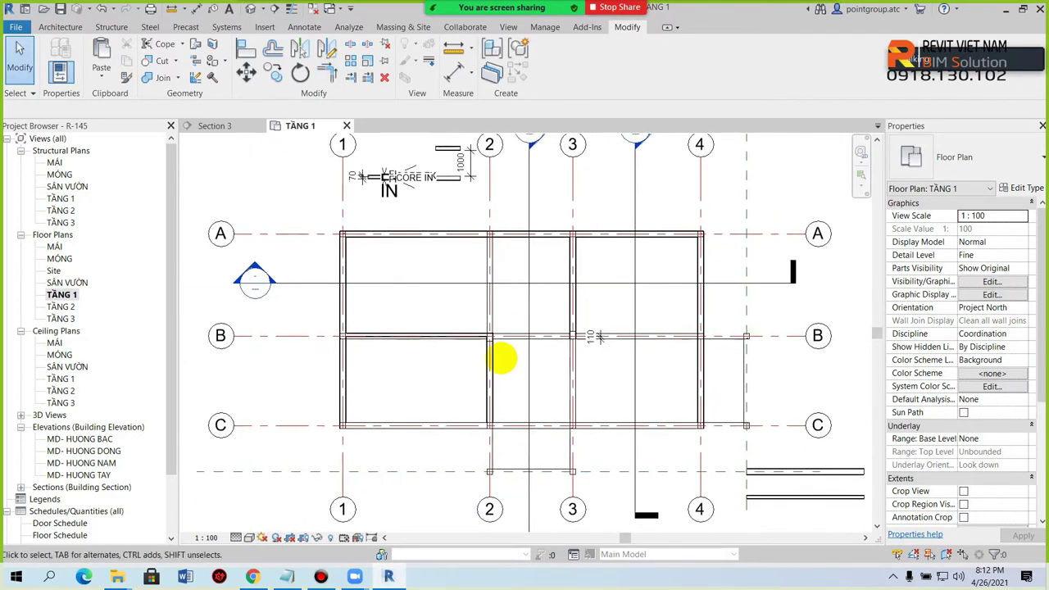
scroll(500, 358, "up", 2)
scroll(480, 346, "up", 1)
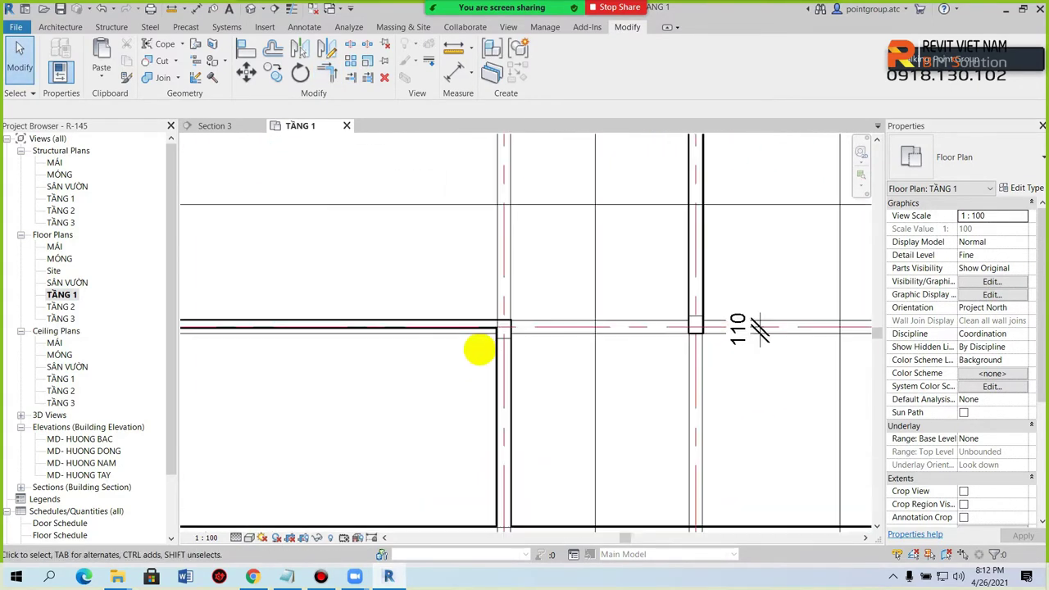
left_click(465, 328)
scroll(475, 330, "down", 2)
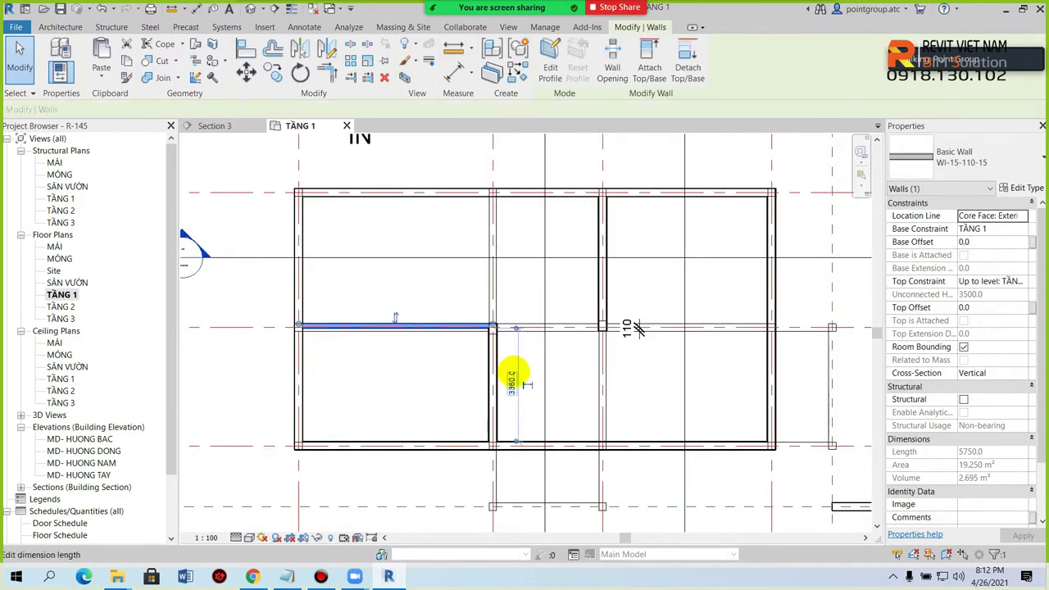
Paste the two WI-15-220-15 walls aligned to level TẦNG 2 and open the TẦNG 2 plan.
left_click(489, 366)
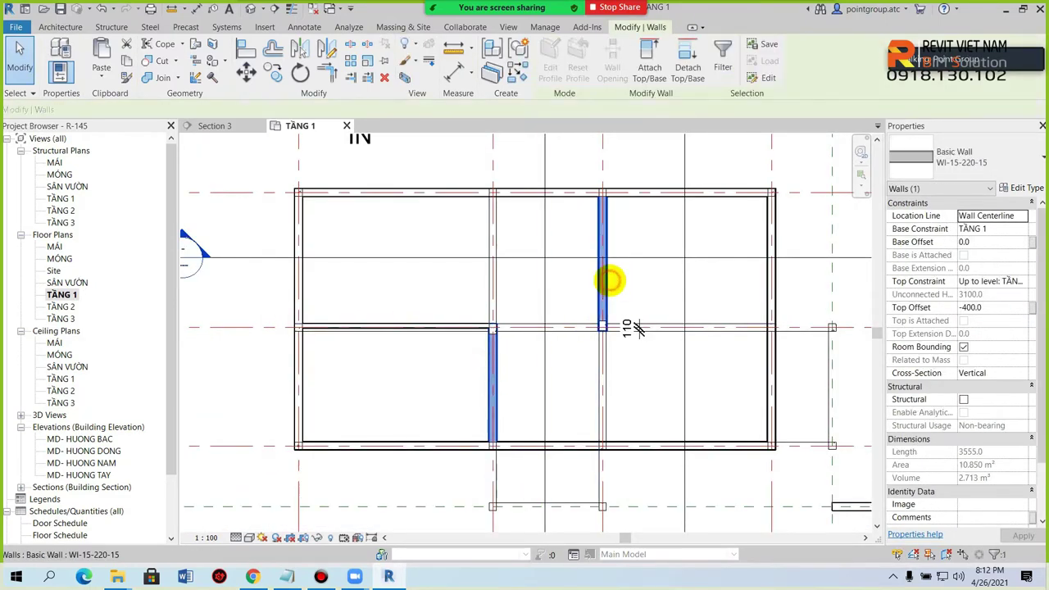
left_click(100, 75)
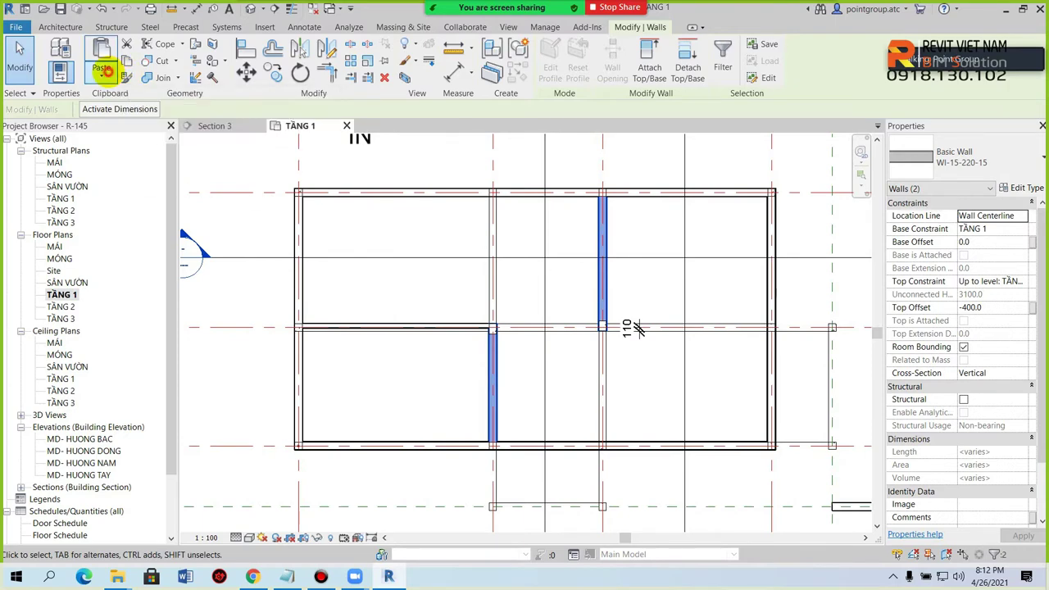
left_click(117, 125)
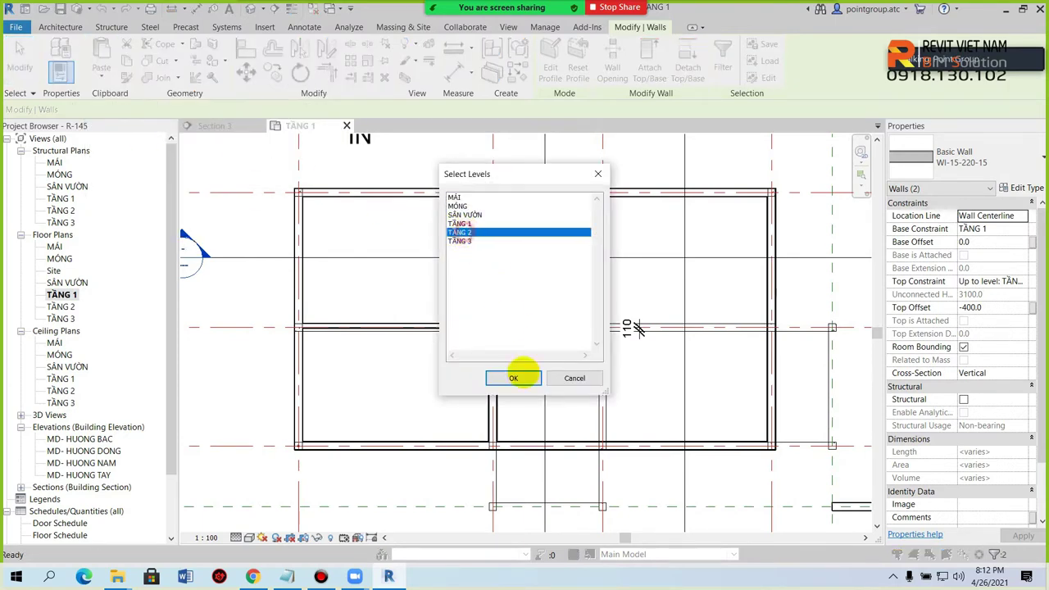
left_click(513, 378)
double_click(61, 306)
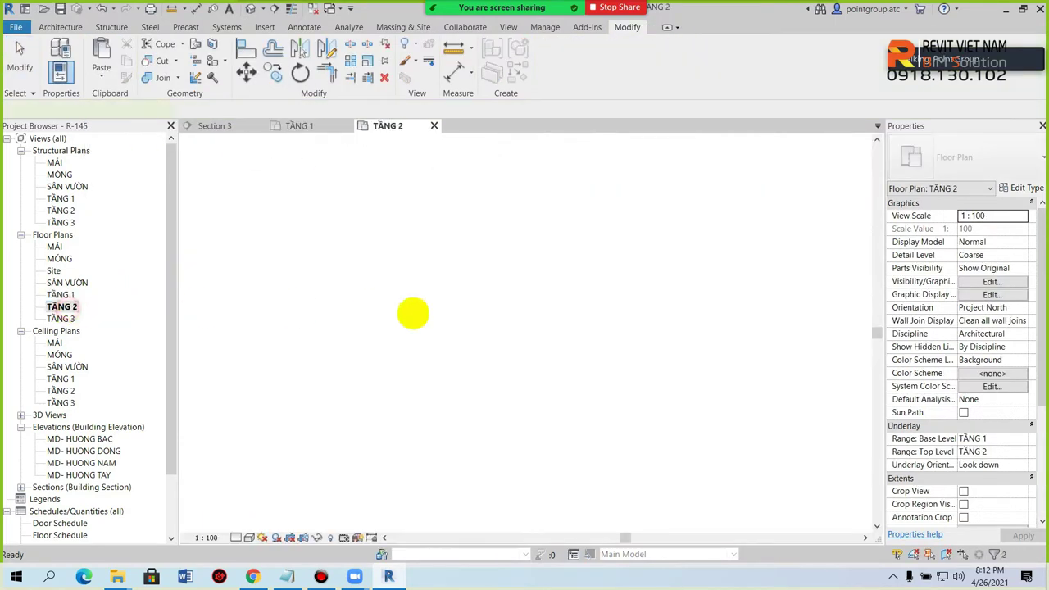
Stretch the first pasted wall's end up to the top wall.
left_click(520, 345)
left_click(496, 354)
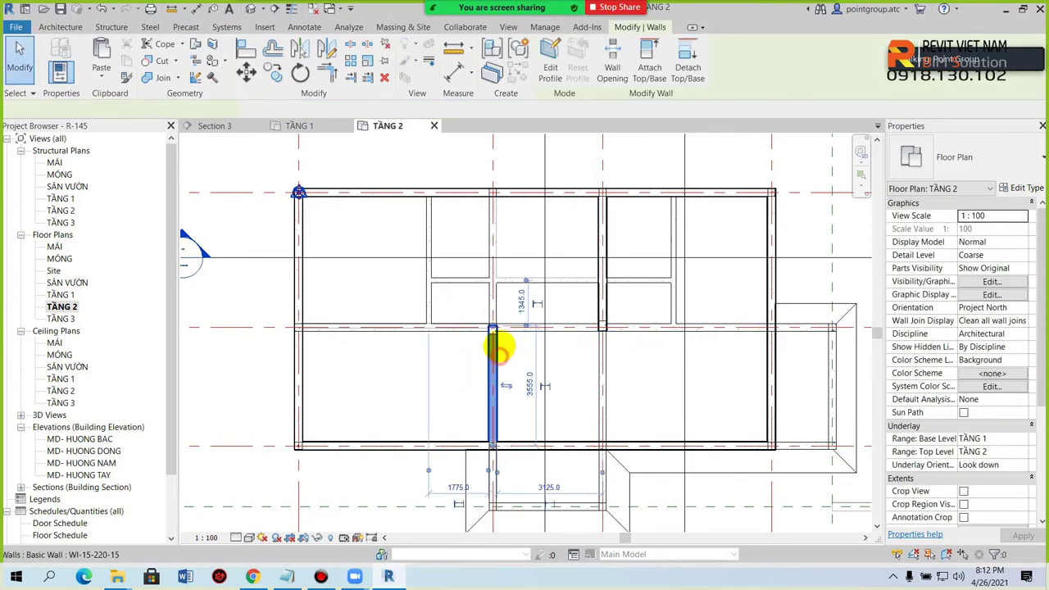
left_click_drag(492, 329, 491, 195)
key("Escape")
Extend the second wall down to the bottom wall for 7500.0, then open Section 3.
left_click(604, 296)
left_click_drag(603, 328, 601, 445)
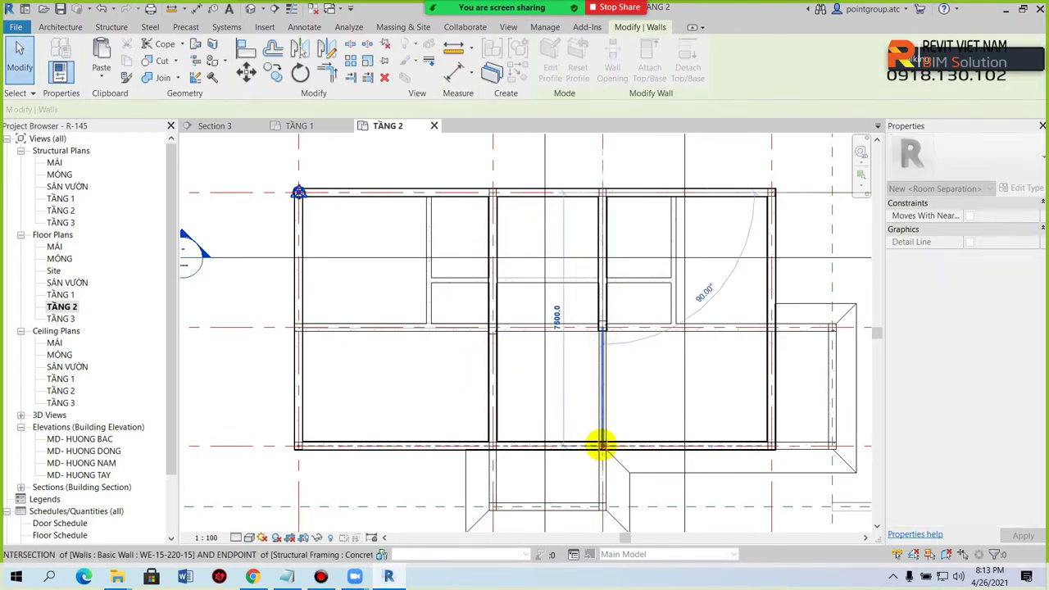
key("Escape")
left_click(607, 365)
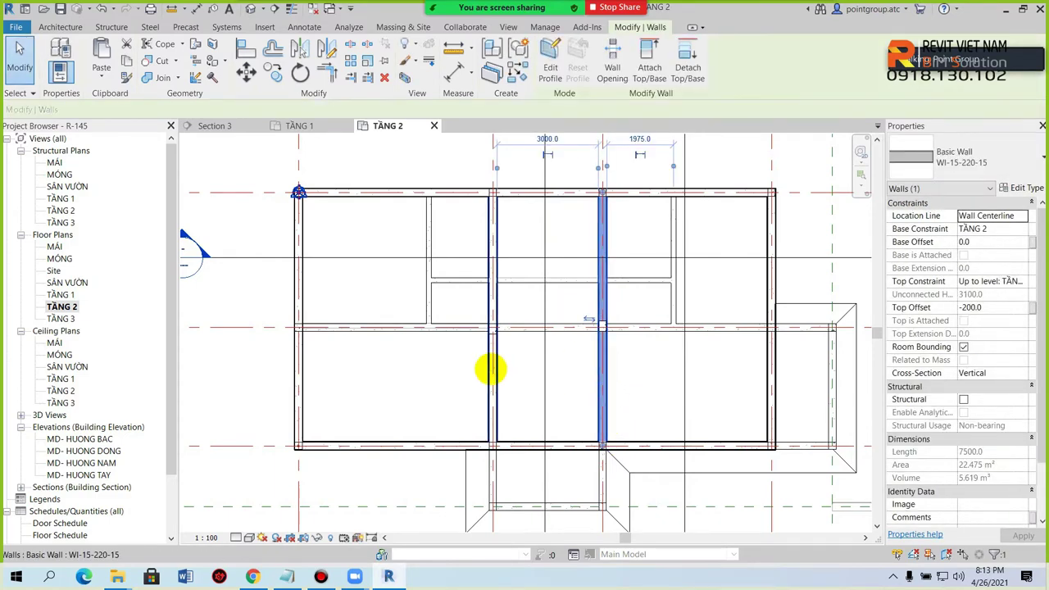
scroll(363, 307, "down", 2)
double_click(363, 306)
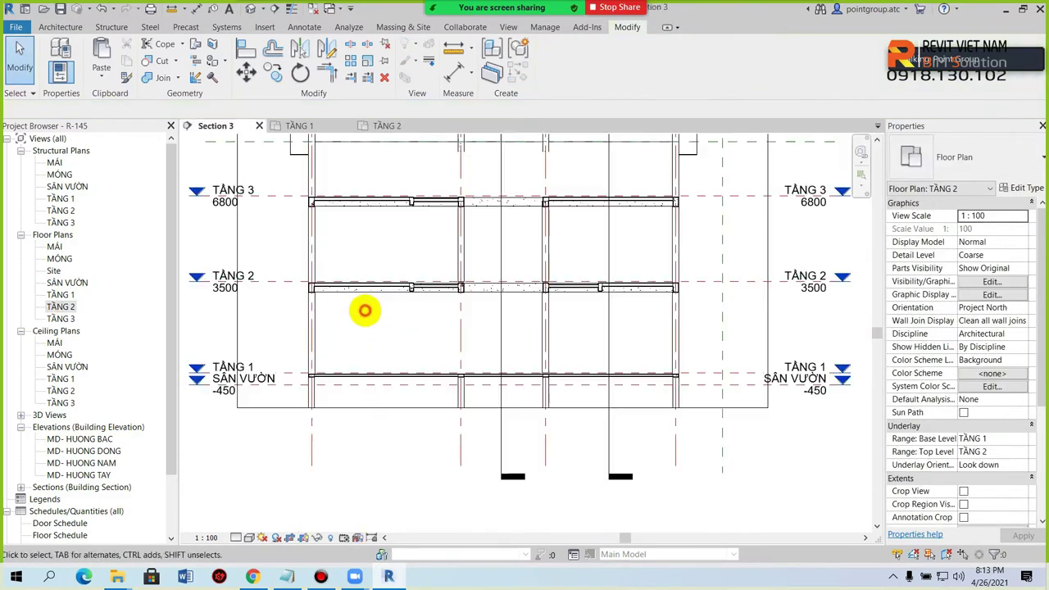
Give both interior walls in Section 3 a Top Offset of -400.
scroll(514, 287, "up", 3)
scroll(498, 194, "up", 2)
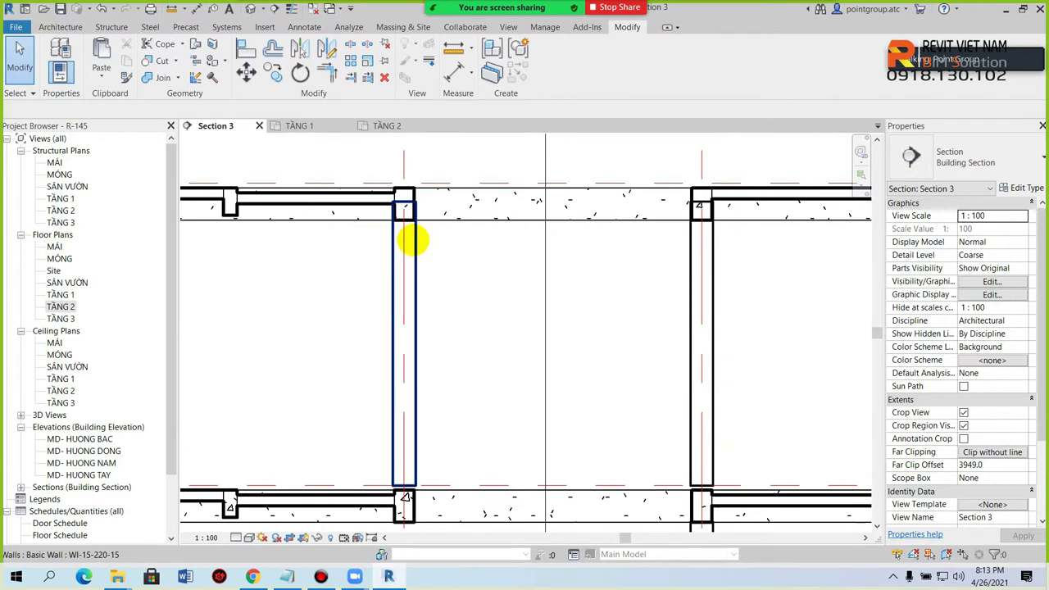
left_click(412, 240)
left_click(698, 247, "ctrl")
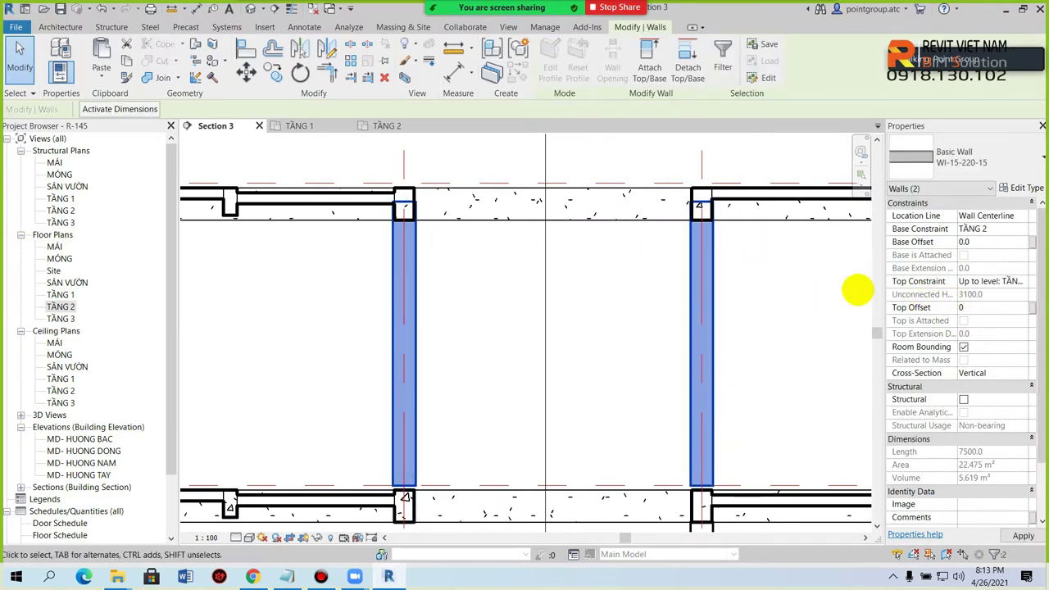
left_click(993, 308)
type("-400")
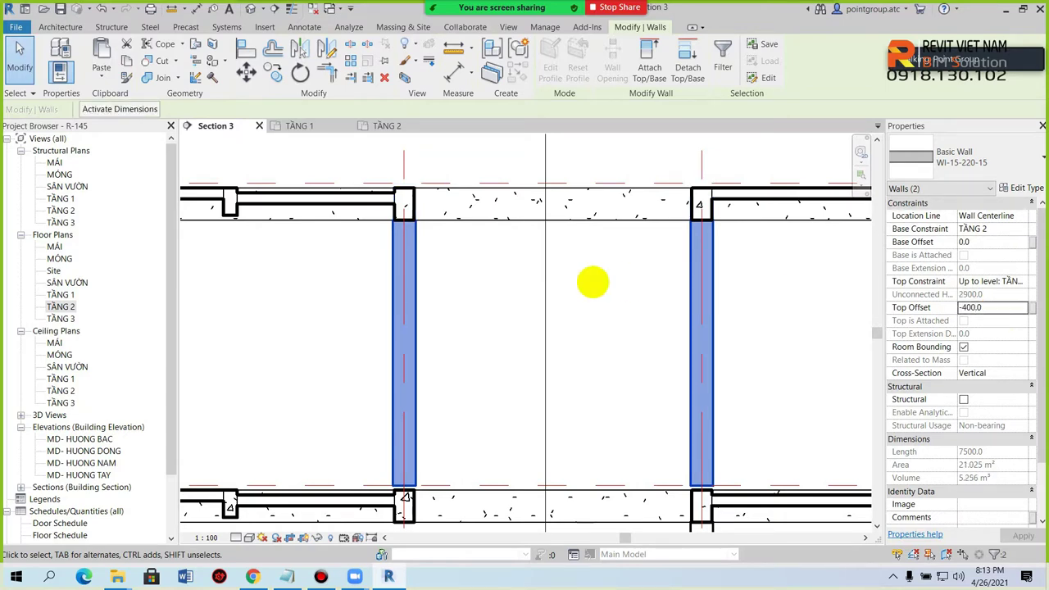
scroll(574, 306, "down", 2)
key("Escape")
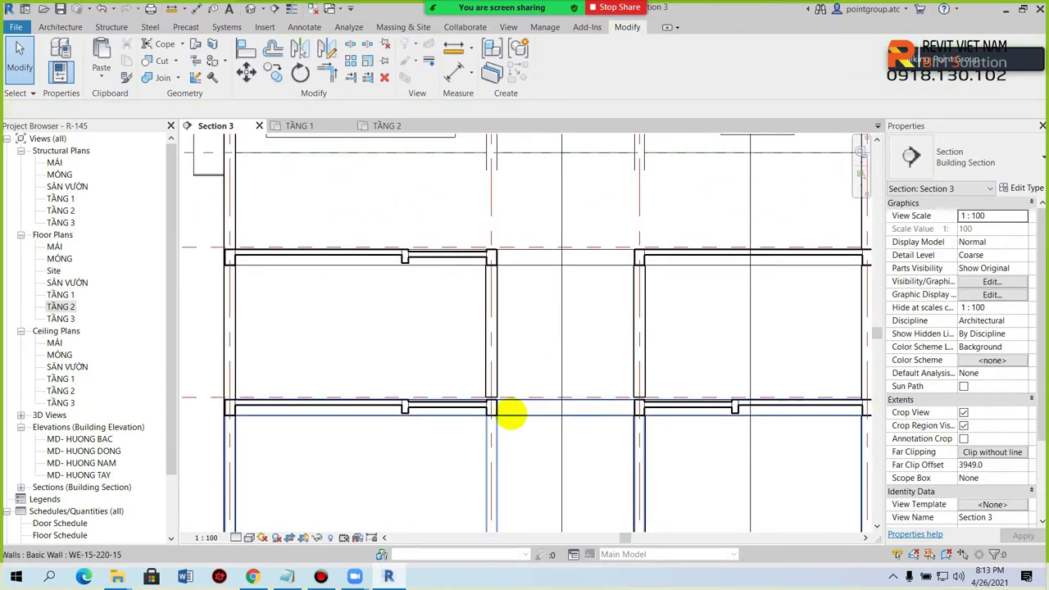
Set a -50 Base Offset on both walls, then go back to the TẦNG 2 plan.
scroll(501, 345, "up", 4)
left_click(506, 342)
left_click(758, 336, "ctrl")
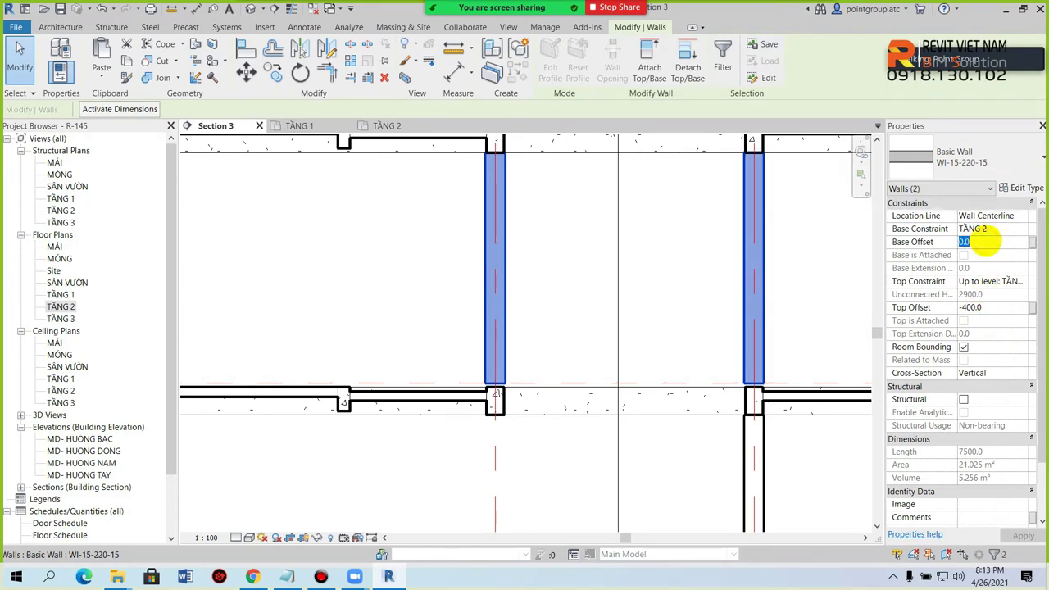
key("Escape")
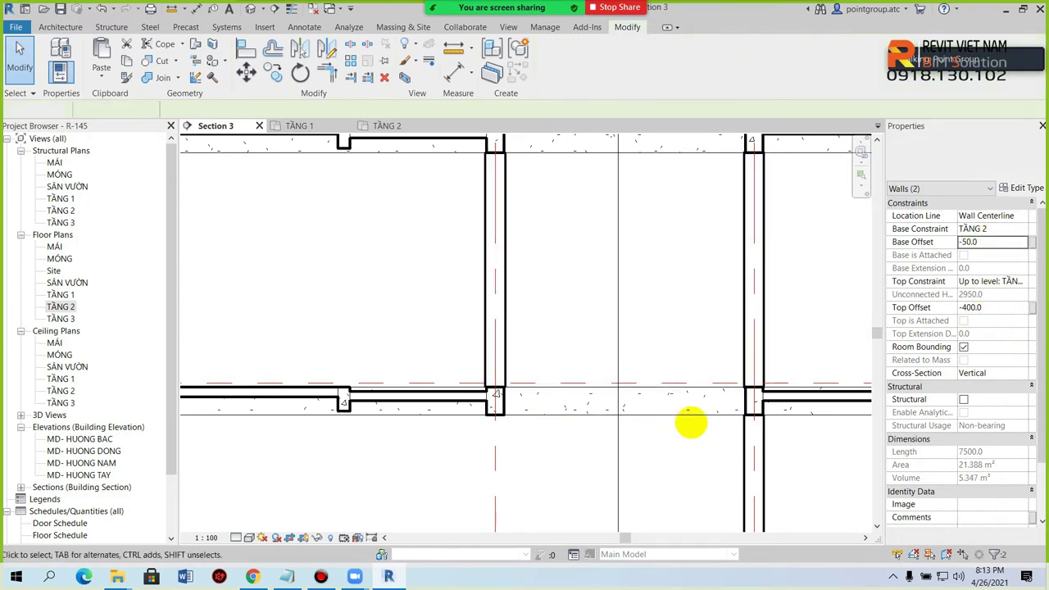
scroll(753, 395, "up", 3)
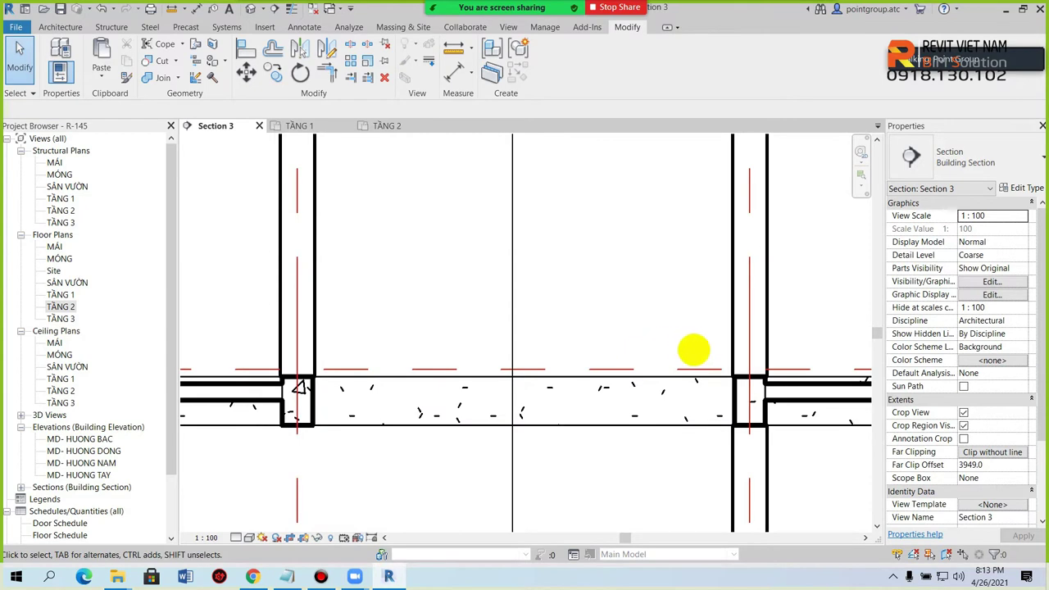
scroll(596, 337, "down", 1)
scroll(595, 336, "down", 1)
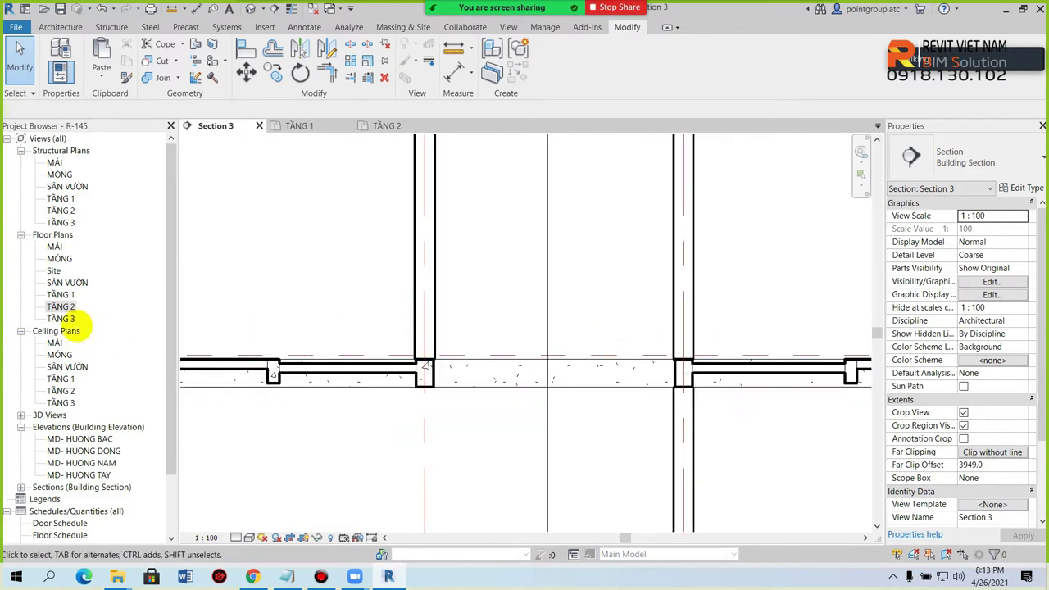
double_click(59, 307)
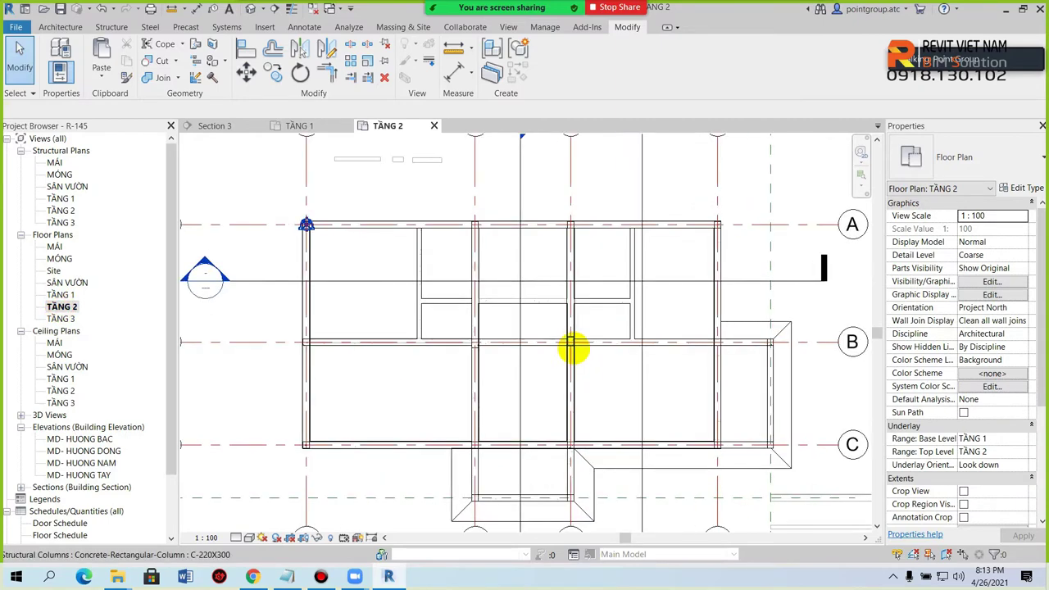
Inspect the vertical interior wall on the TẦNG 2 plan, then deselect it.
scroll(576, 357, "up", 2)
scroll(581, 385, "up", 1)
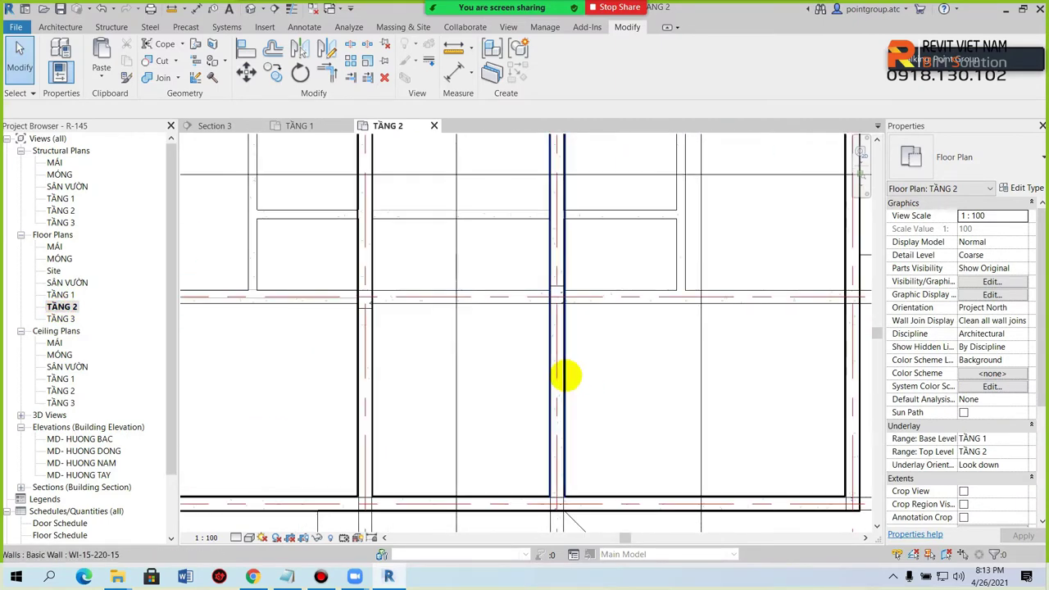
left_click(561, 374)
scroll(471, 363, "down", 3)
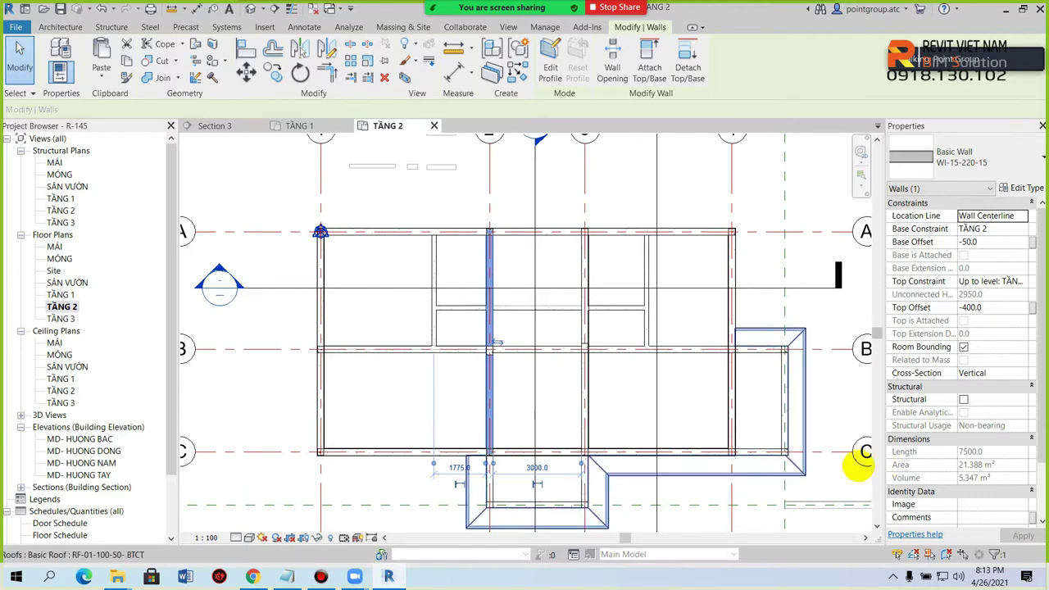
key("Escape")
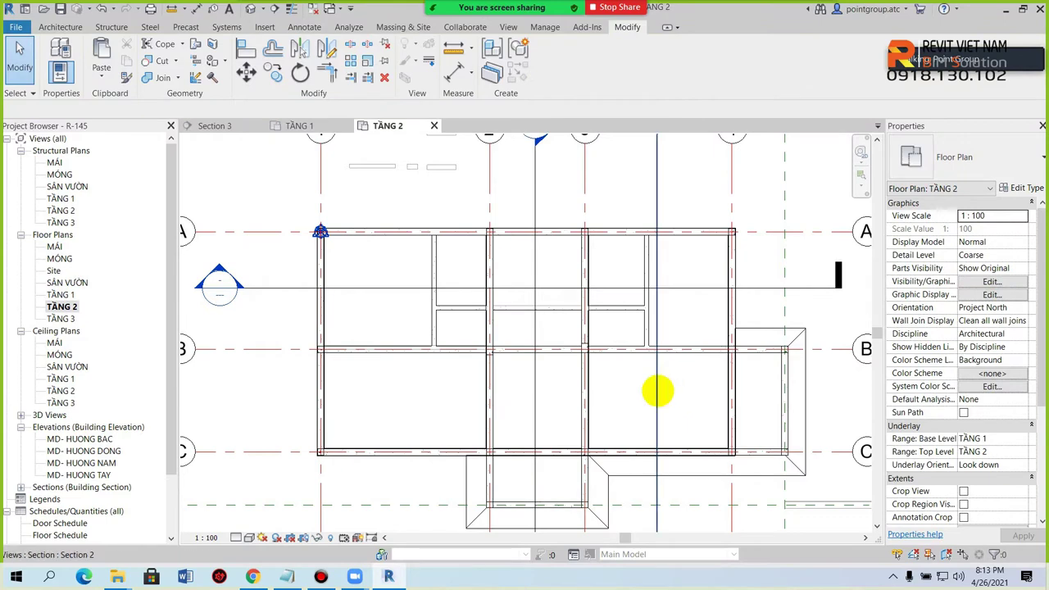
scroll(630, 381, "down", 2)
scroll(573, 350, "up", 3)
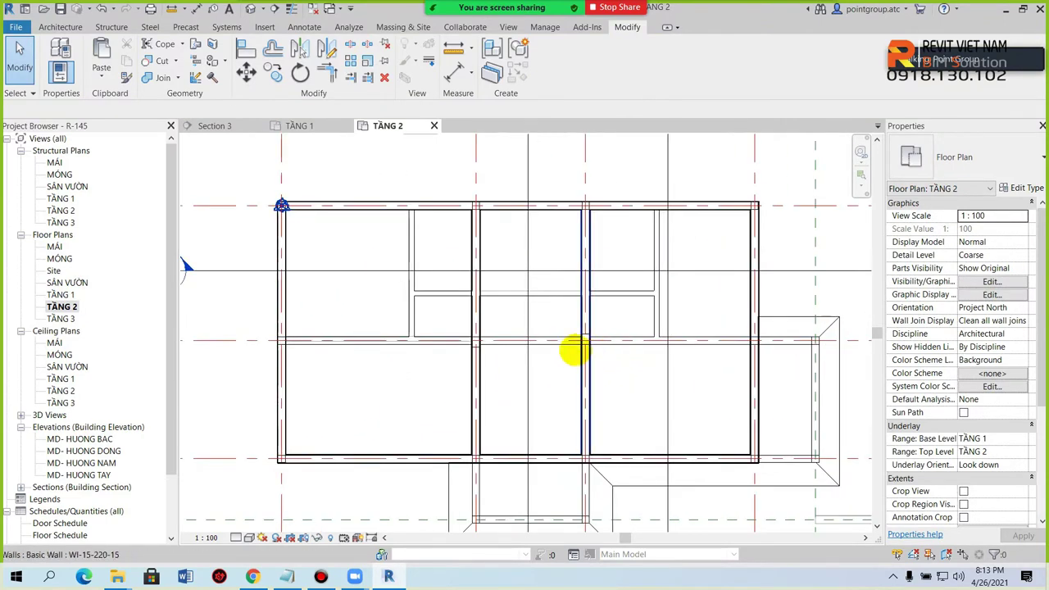
scroll(451, 352, "up", 1)
scroll(423, 369, "down", 1)
scroll(459, 374, "down", 2)
scroll(447, 373, "down", 1)
Start the Wall tool with the WI-15-110-15 wall type.
left_click(60, 27)
left_click(56, 49)
left_click(983, 157)
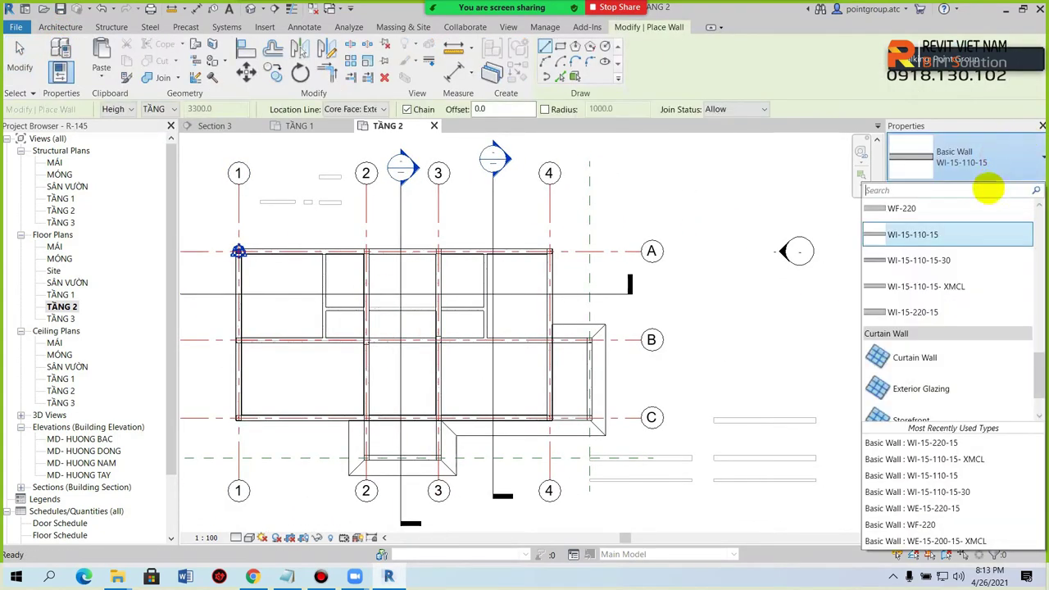
left_click(911, 234)
scroll(269, 323, "up", 2)
scroll(251, 370, "up", 2)
scroll(252, 345, "up", 1)
scroll(287, 351, "up", 3)
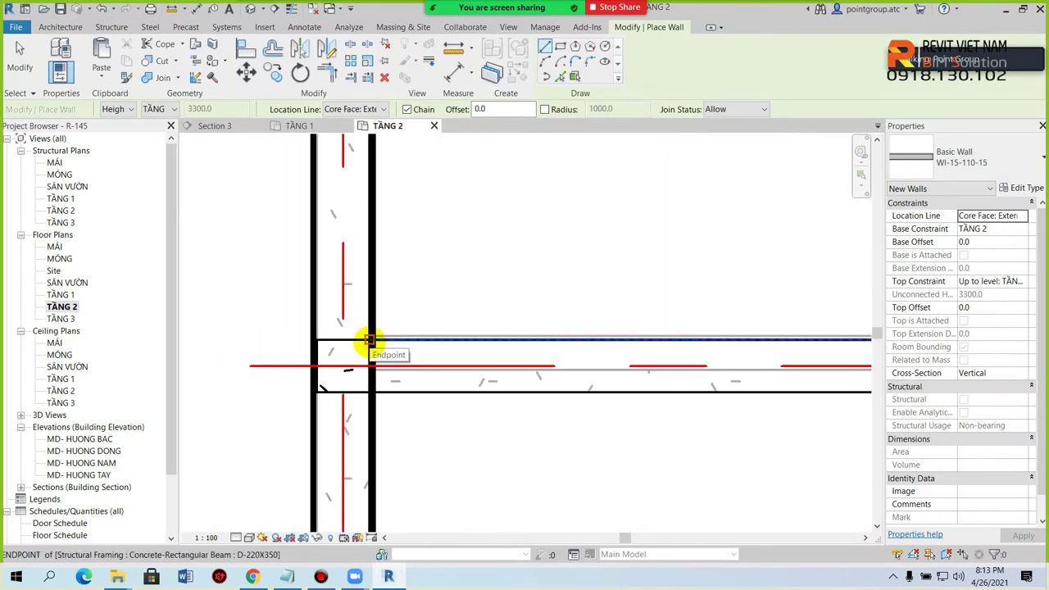
Draw a partition wall between the two wall junctions.
left_click(371, 353)
scroll(574, 340, "down", 2)
scroll(592, 346, "up", 3)
scroll(597, 332, "up", 1)
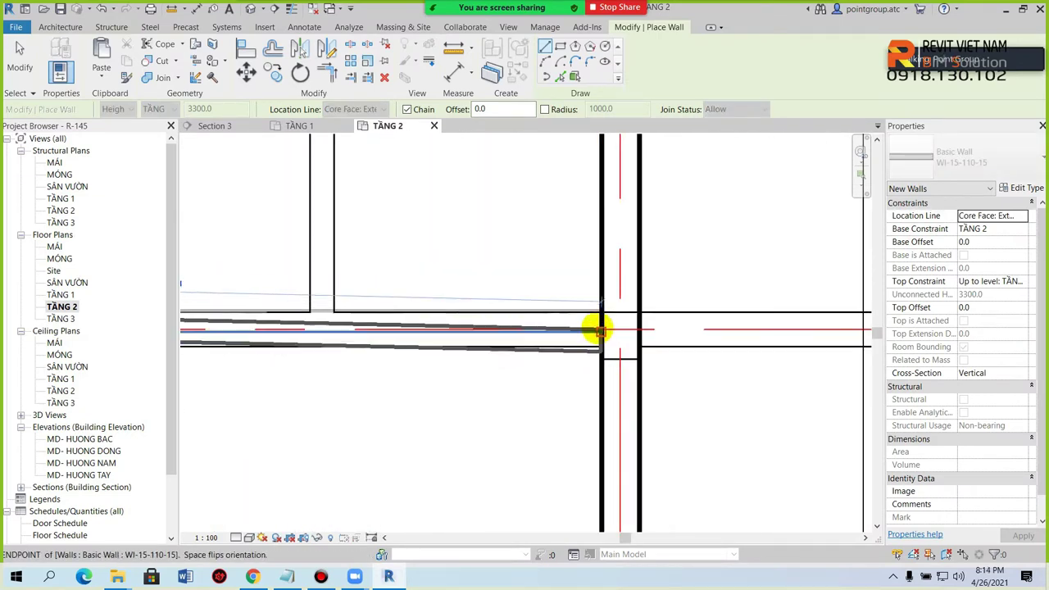
left_click(597, 313)
scroll(500, 258, "down", 3)
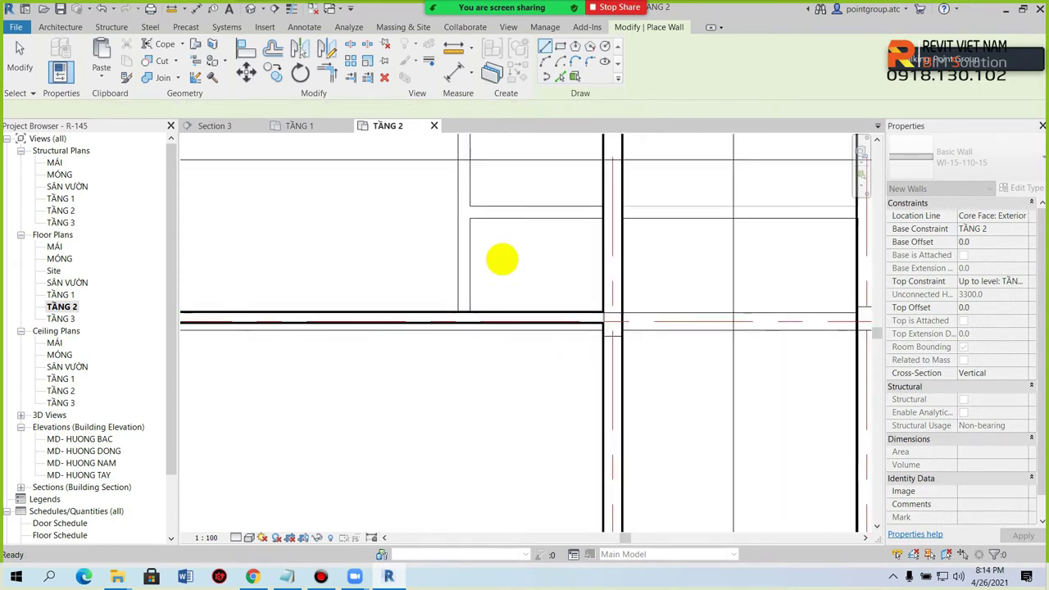
key("Escape")
scroll(515, 363, "up", 2)
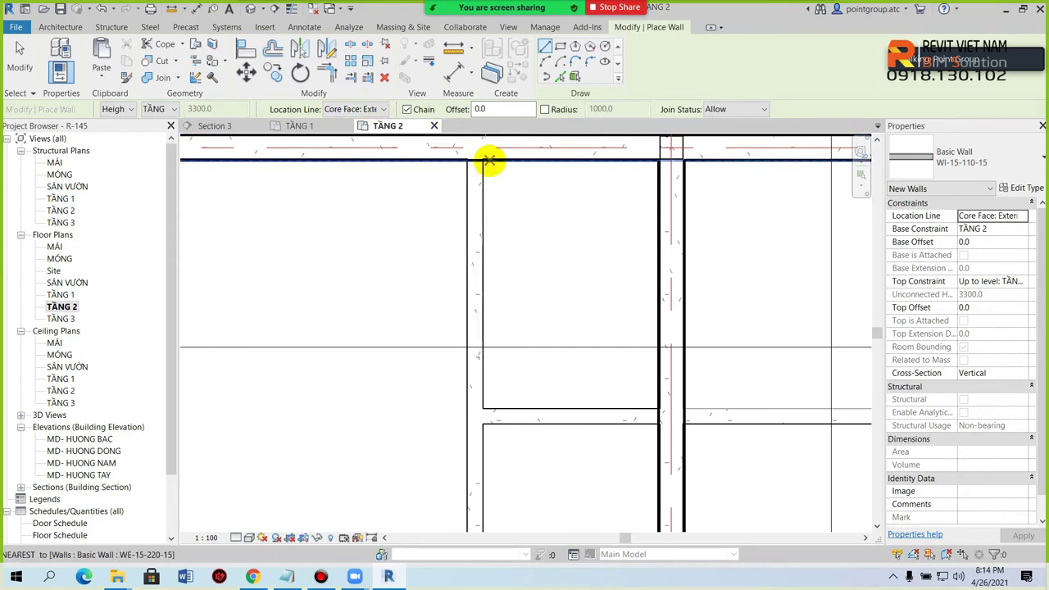
Draw a vertical partition from the lower wall up to the top beam.
left_click(480, 159)
key("Escape")
key("Escape")
scroll(497, 438, "down", 3)
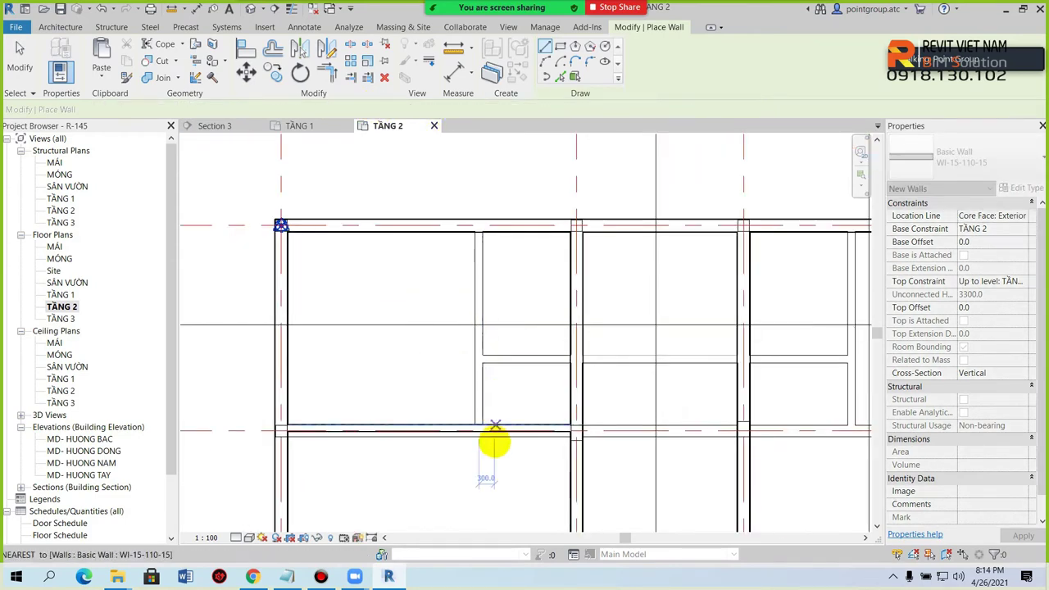
scroll(480, 424, "up", 3)
key("w")
key("a")
left_click(475, 414)
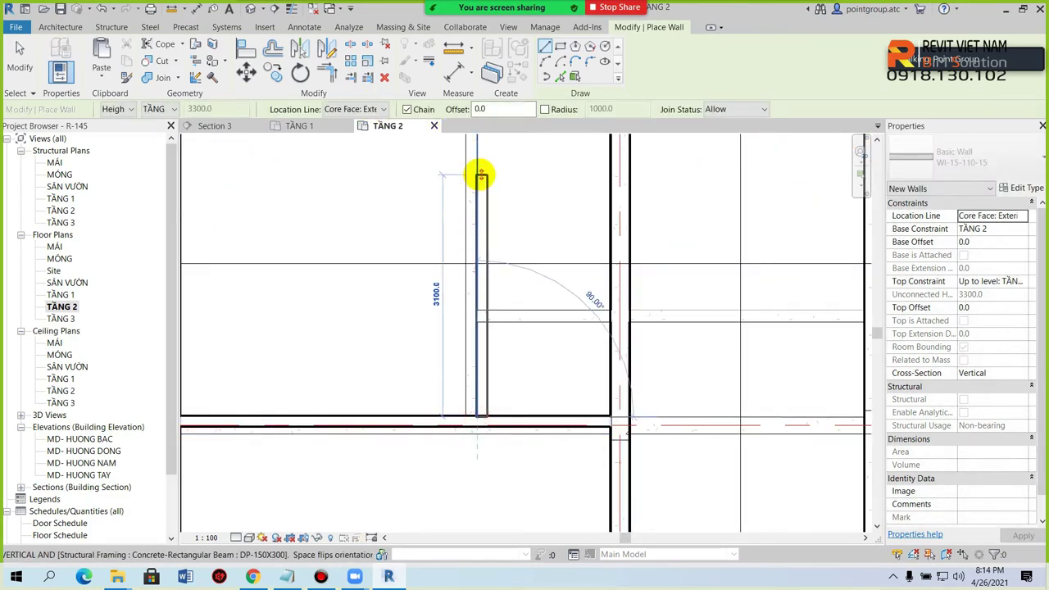
scroll(457, 410, "up", 3)
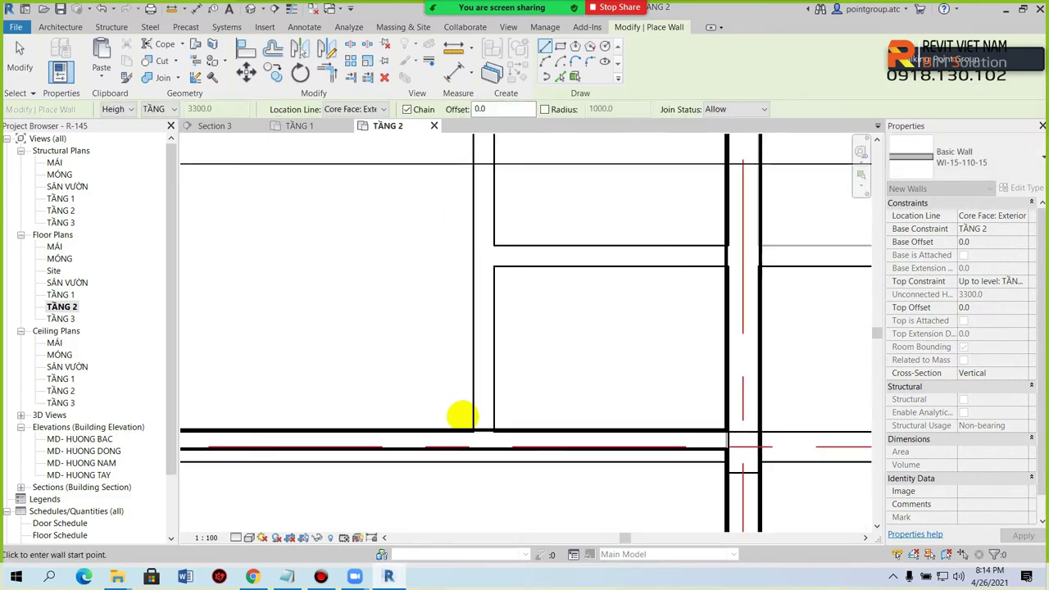
key("Escape")
left_click(473, 431)
scroll(459, 246, "down", 3)
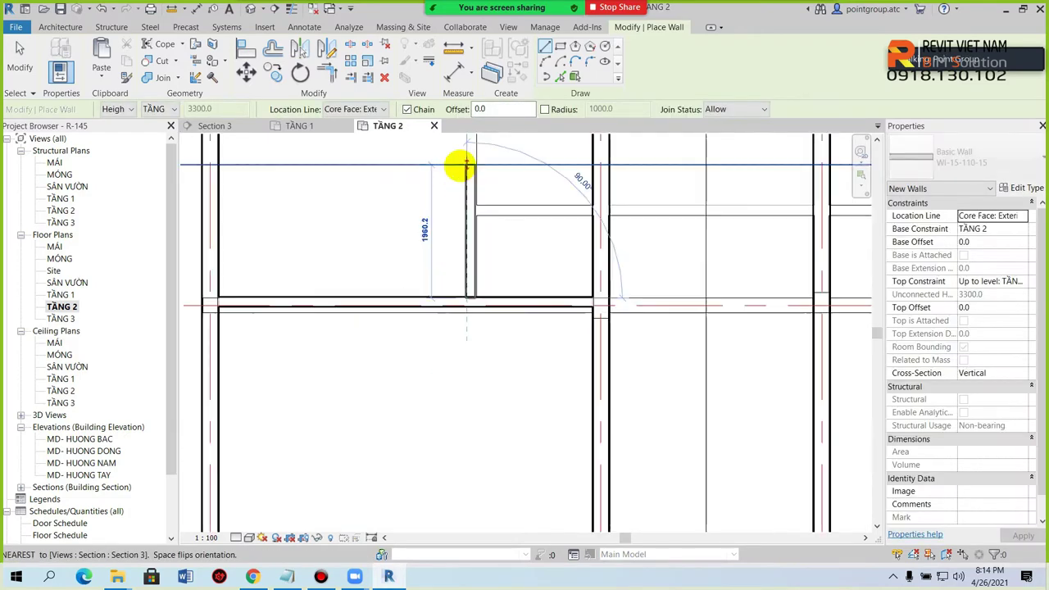
left_click(473, 273)
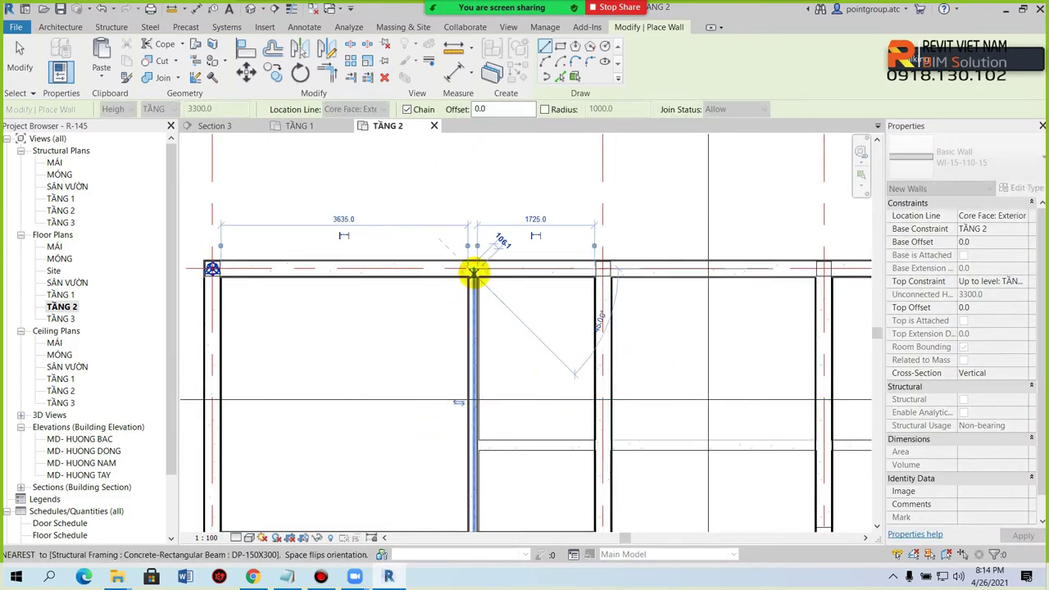
key("Escape")
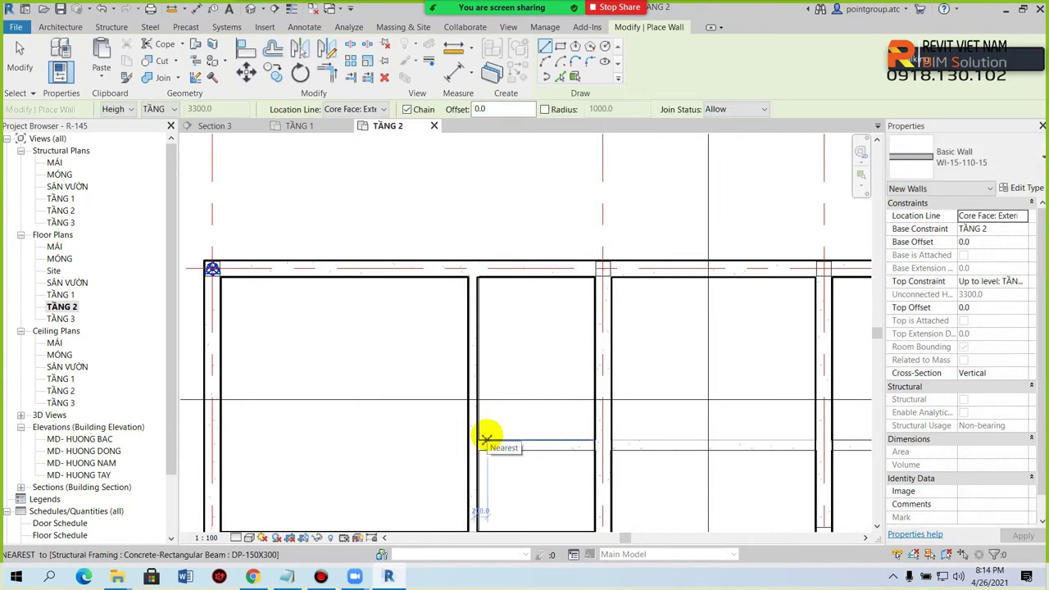
Draw a horizontal partition spanning between the two side walls.
scroll(485, 437, "up", 3)
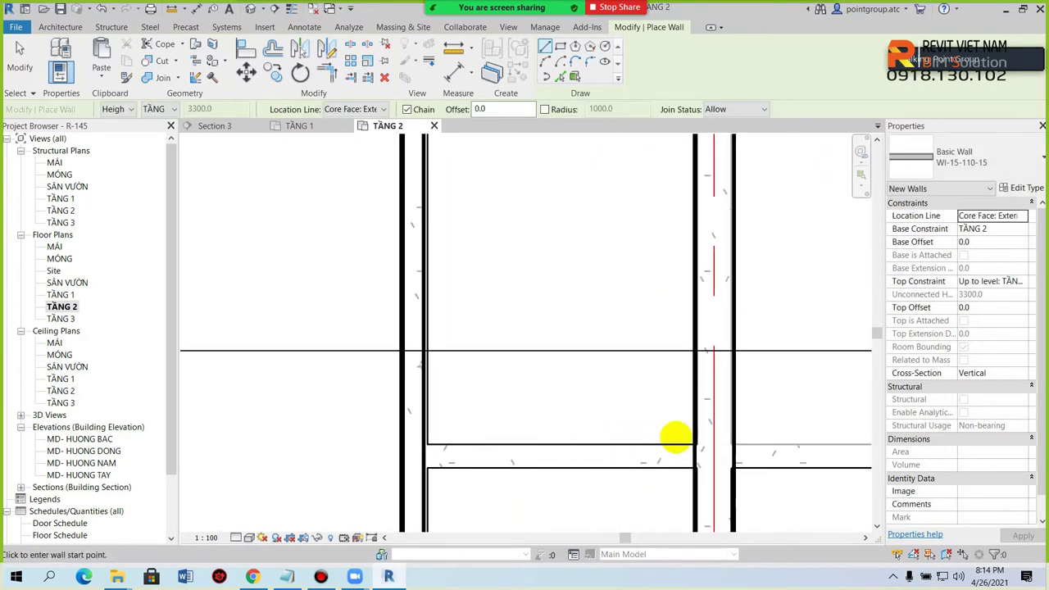
left_click(693, 447)
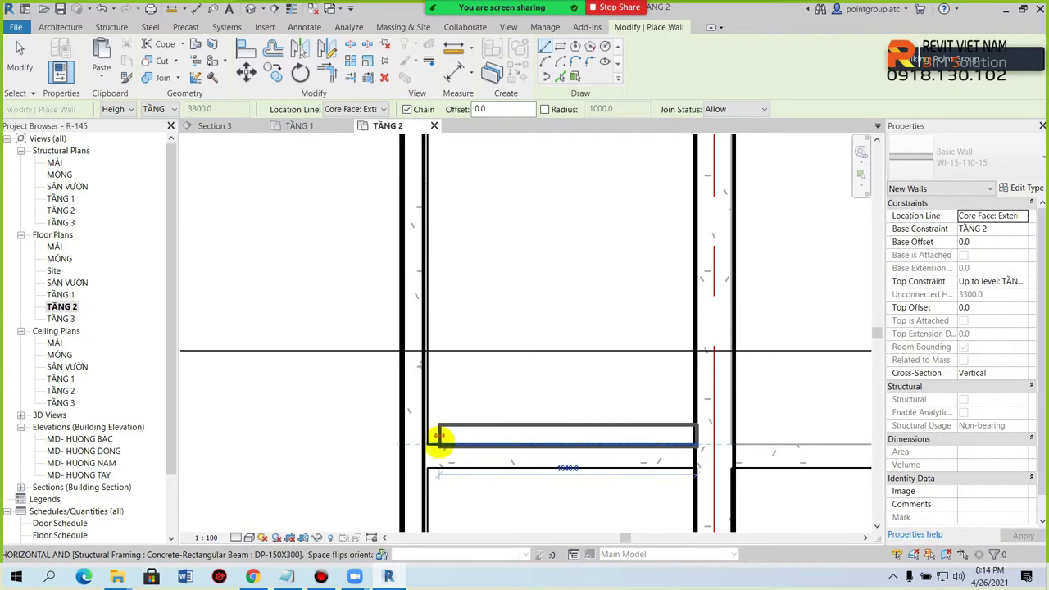
left_click(437, 444)
left_click(692, 468)
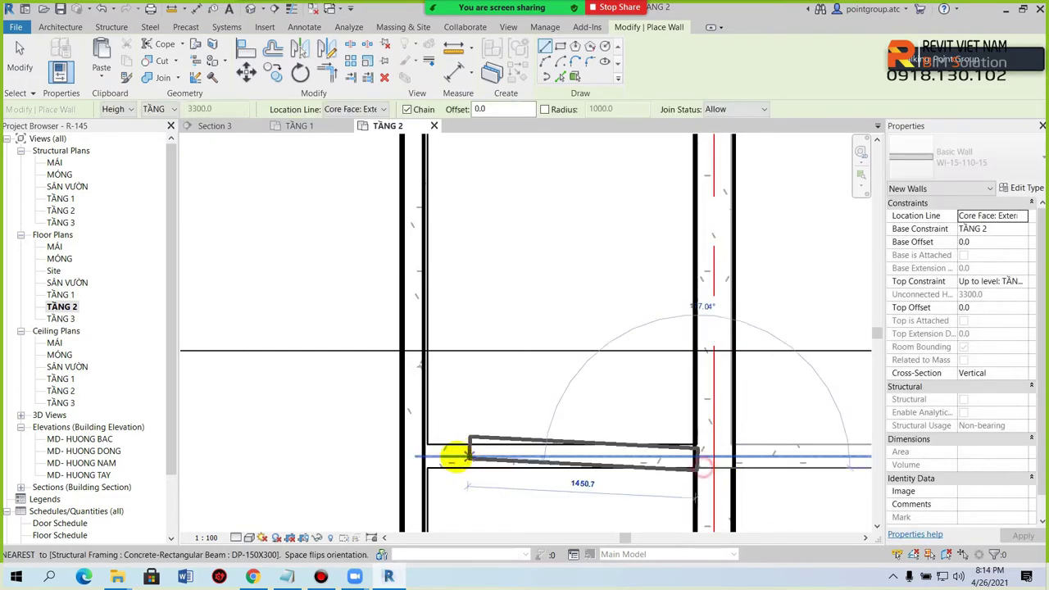
left_click(419, 468)
key("Escape")
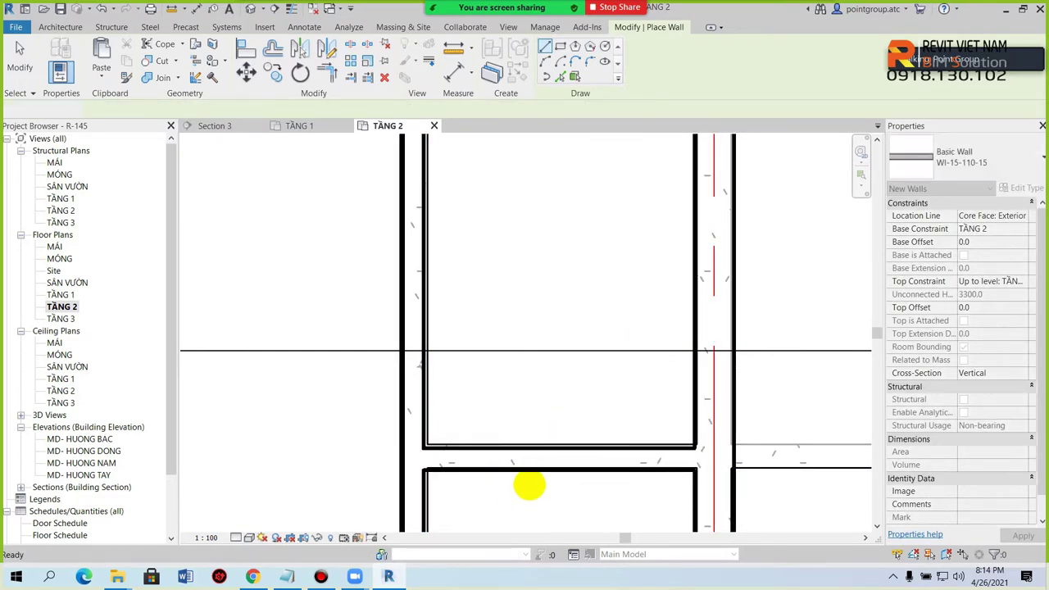
key("Escape")
Select the newly drawn horizontal wall to check its 1920.0 length.
scroll(549, 269, "down", 2)
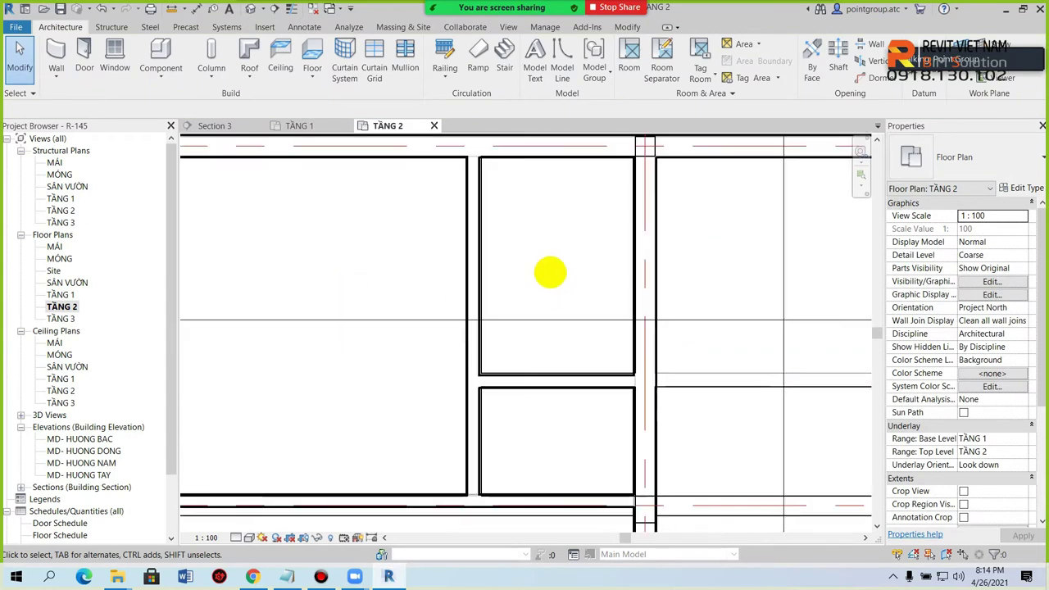
scroll(557, 246, "down", 1)
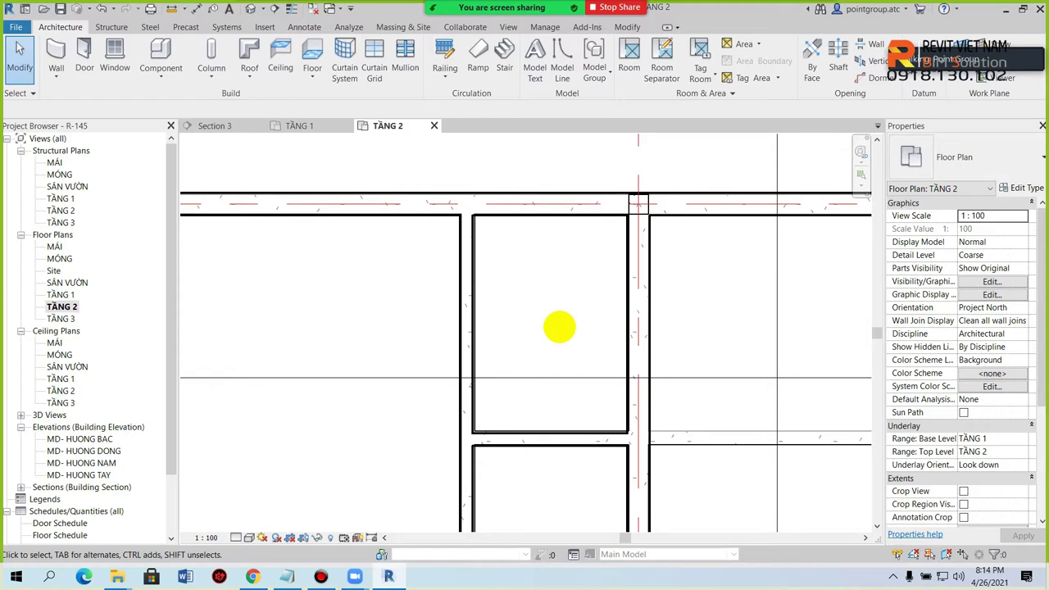
scroll(544, 303, "down", 1)
scroll(510, 346, "up", 2)
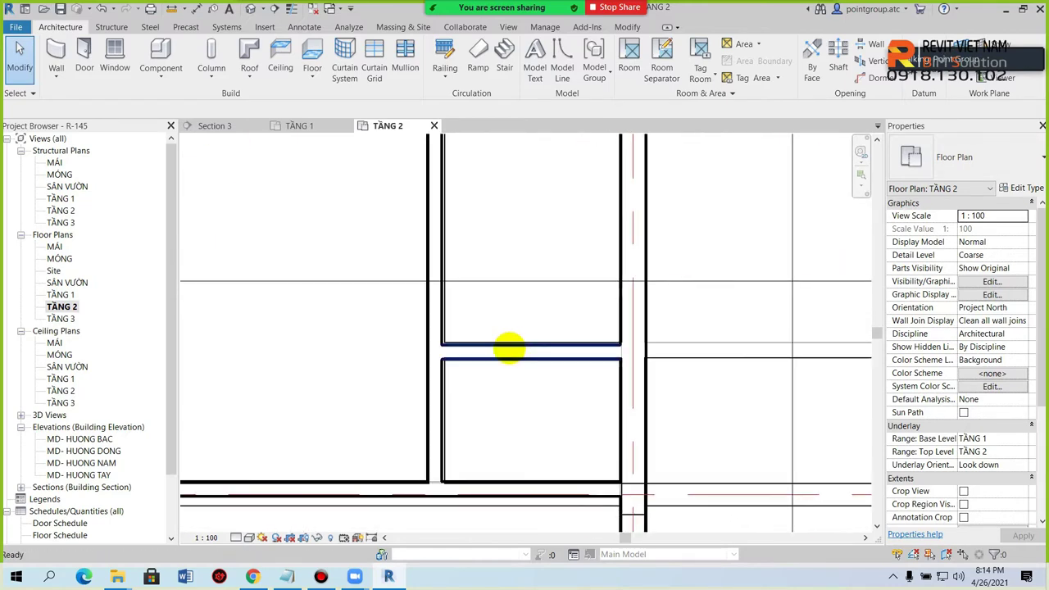
scroll(459, 305, "up", 2)
left_click(445, 310)
left_click(414, 234)
Split the vertical partition wall at a picked point near its lower end.
left_click(627, 27)
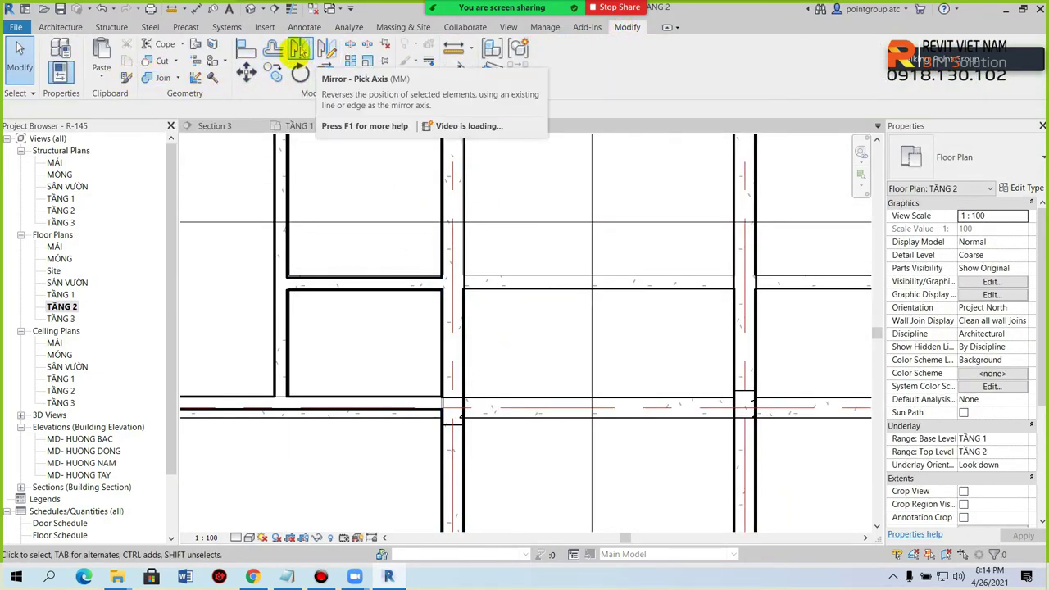
left_click(298, 50)
left_click(299, 49)
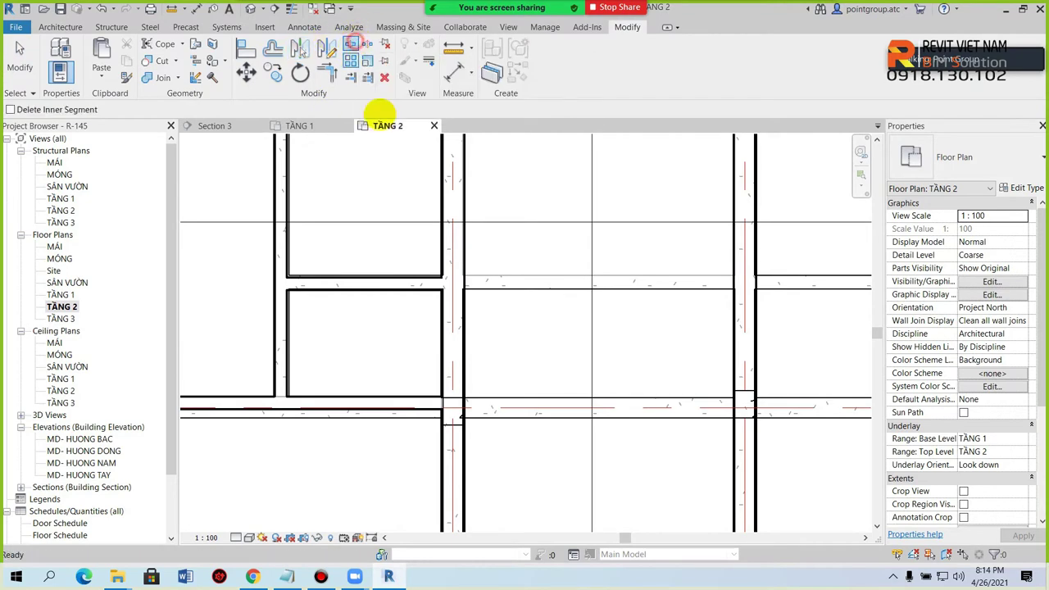
left_click(474, 426)
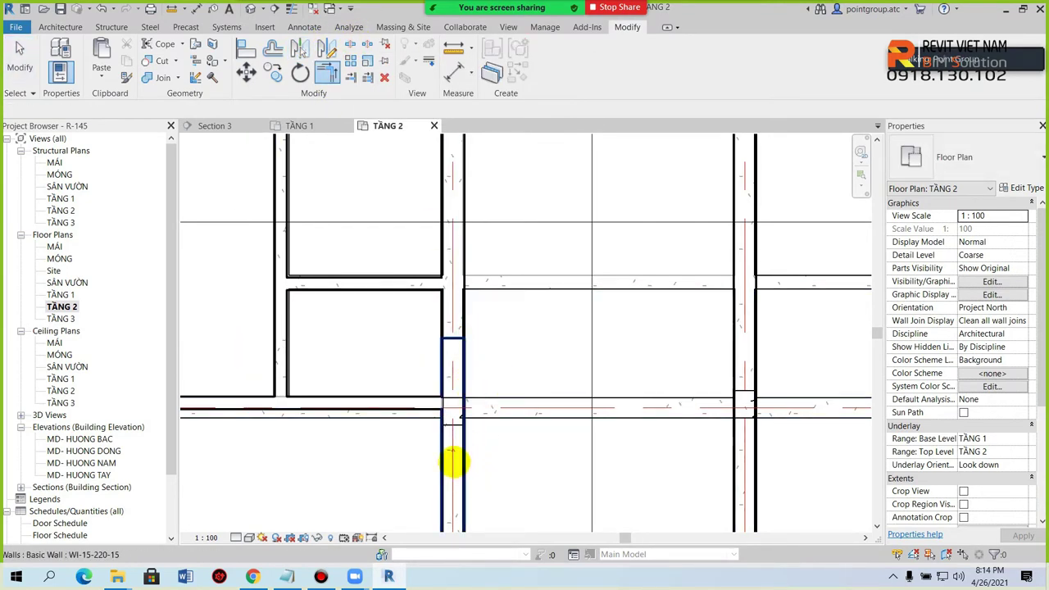
left_click(419, 284)
key("Escape")
Select the horizontal partition and start another WI-15-110-15 wall with WA.
scroll(451, 238, "down", 1)
scroll(498, 309, "down", 3)
scroll(538, 323, "up", 1)
scroll(537, 336, "up", 2)
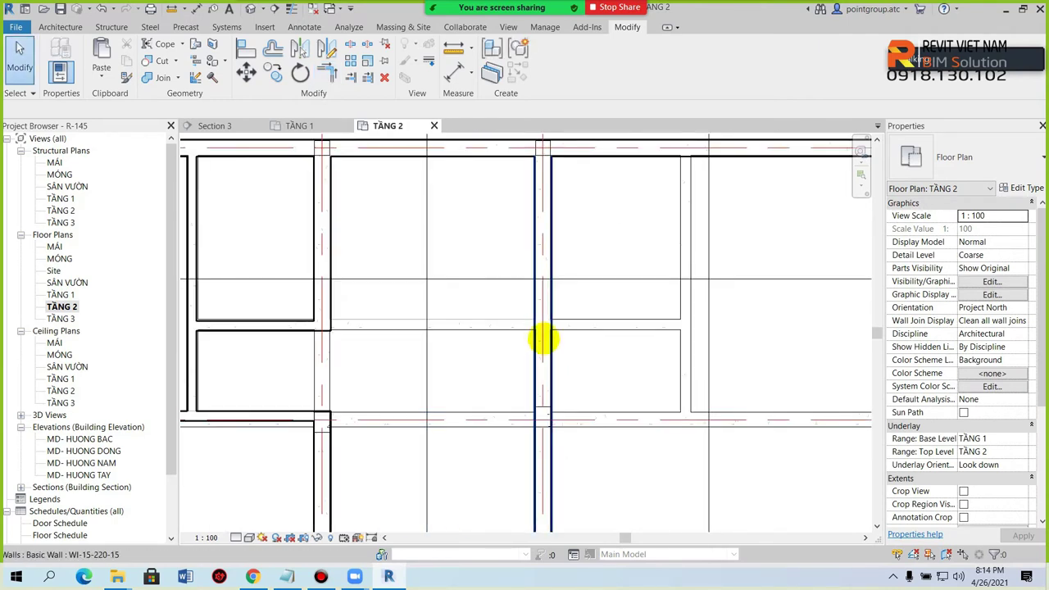
scroll(543, 348, "down", 1)
left_click(312, 334)
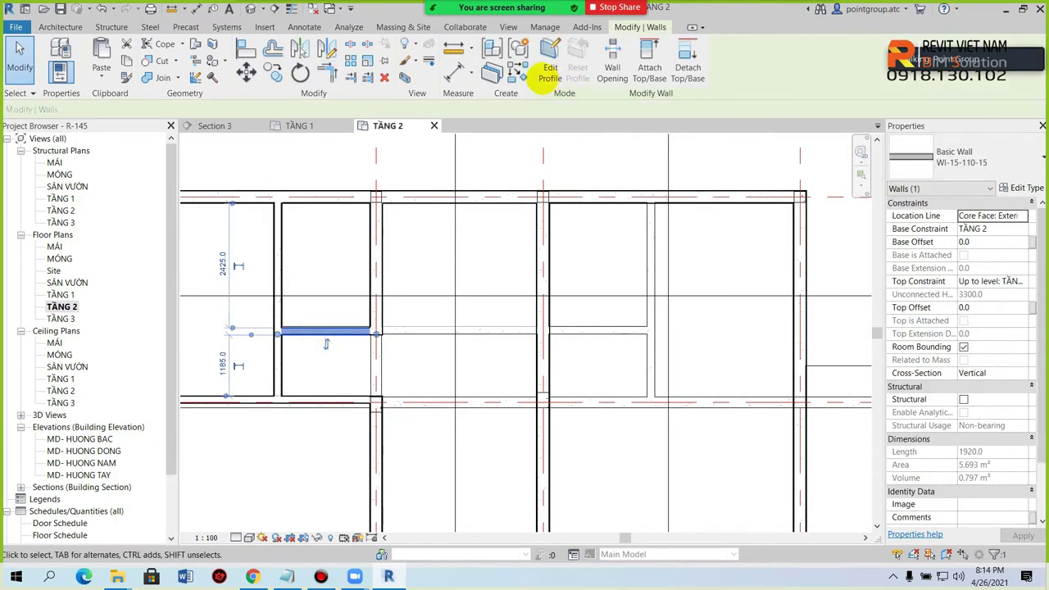
key("w")
key("a")
scroll(644, 356, "up", 3)
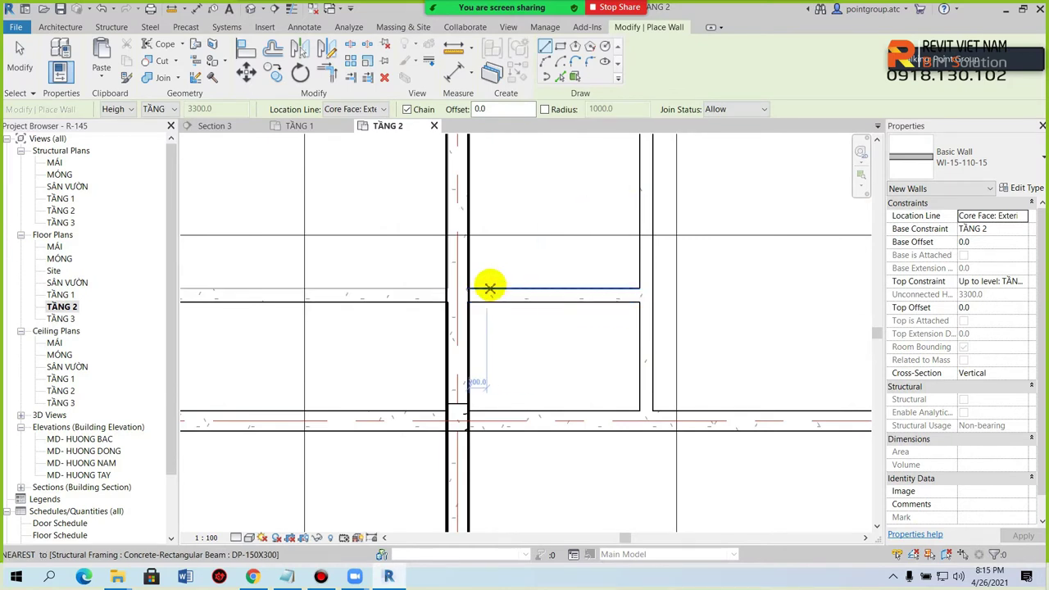
Cancel a trial wall at the beam's left end and switch Location Line to Core Face: Interior.
left_click(468, 285)
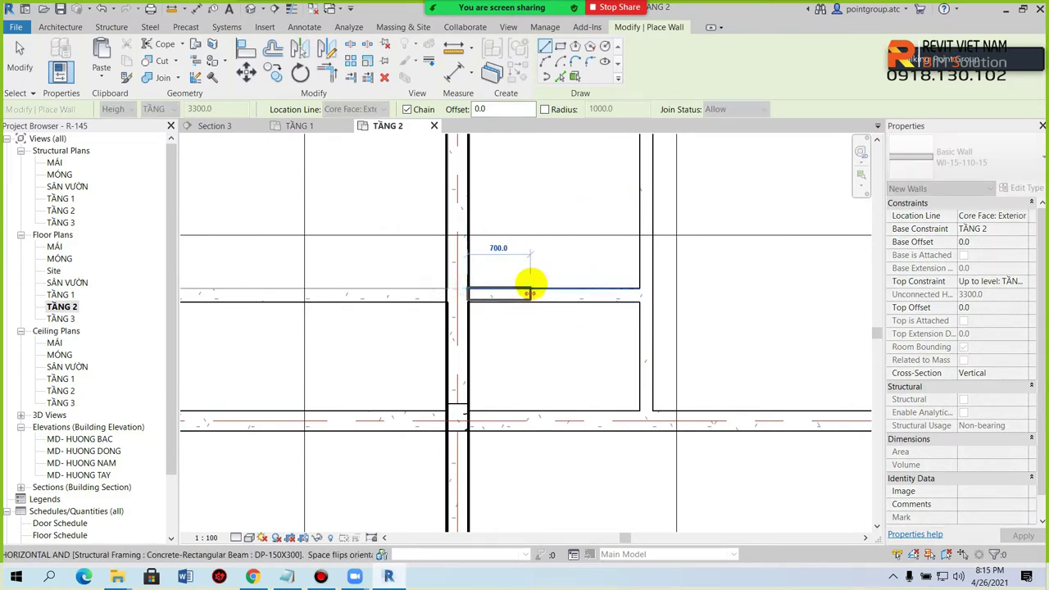
key("Escape")
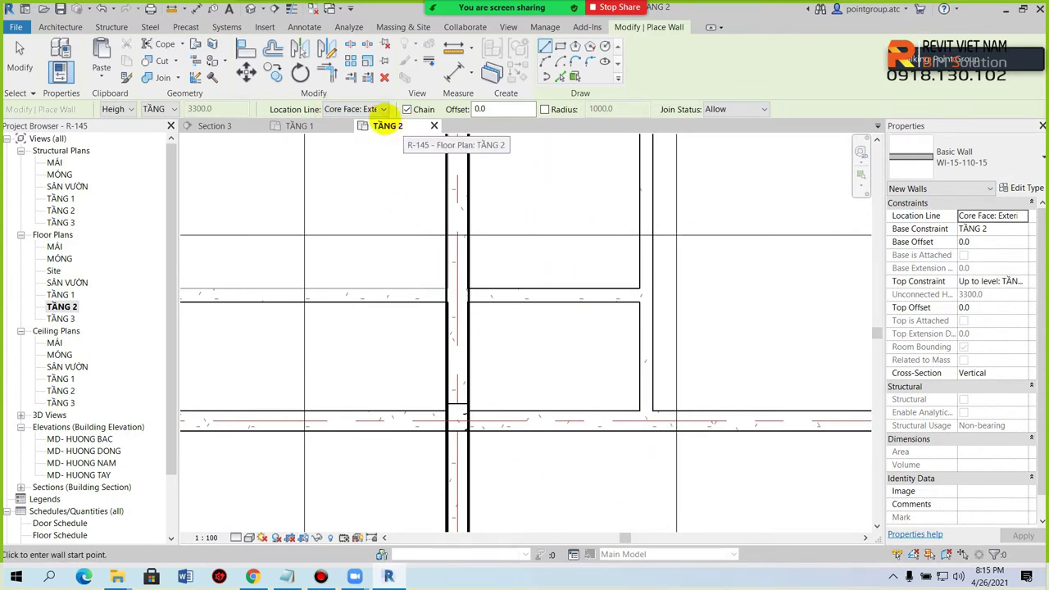
left_click(368, 109)
left_click(361, 181)
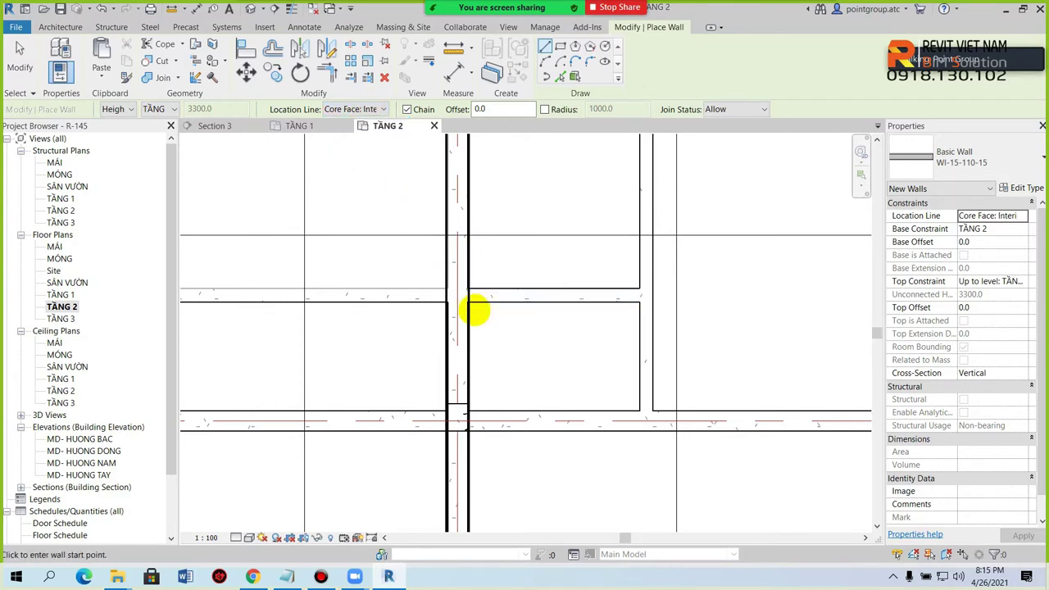
Preview and cancel 1880 and 1915 walls along the beam, keeping Core Face: Interior.
left_click(469, 299)
scroll(606, 302, "up", 2)
scroll(610, 295, "up", 1)
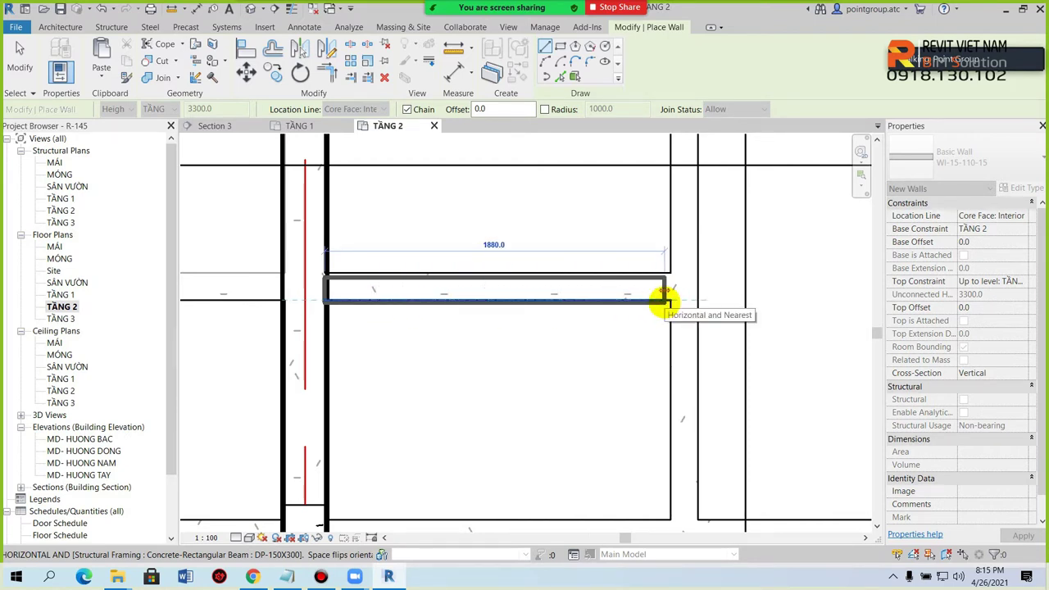
key("Escape")
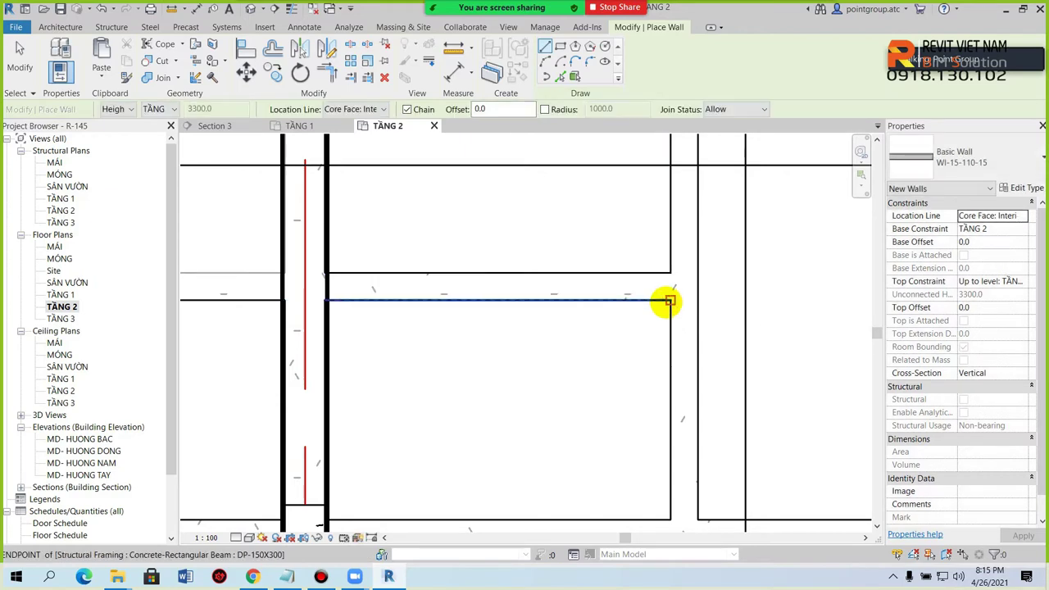
left_click(665, 300)
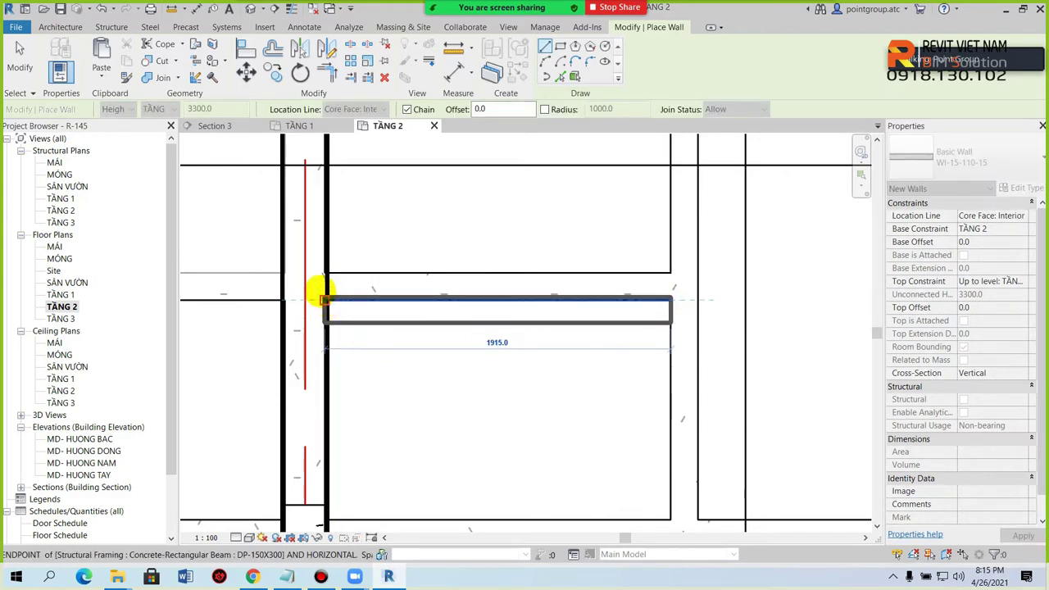
key("Escape")
left_click(382, 109)
left_click(356, 166)
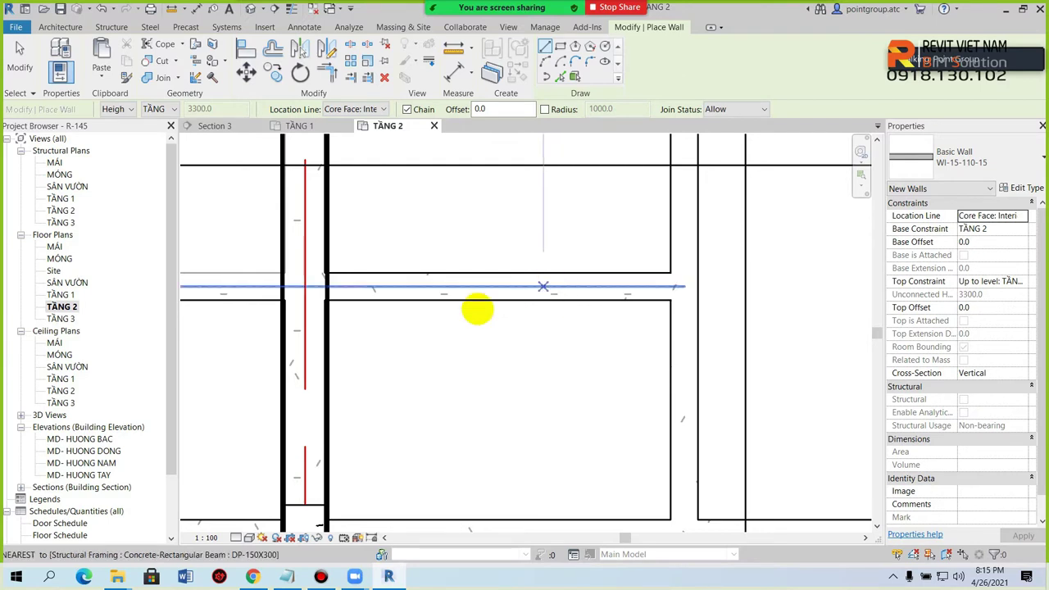
With Location Line set to Core Face: Exterior, draw the horizontal wall from the beam's right end to the left column.
left_click(359, 109)
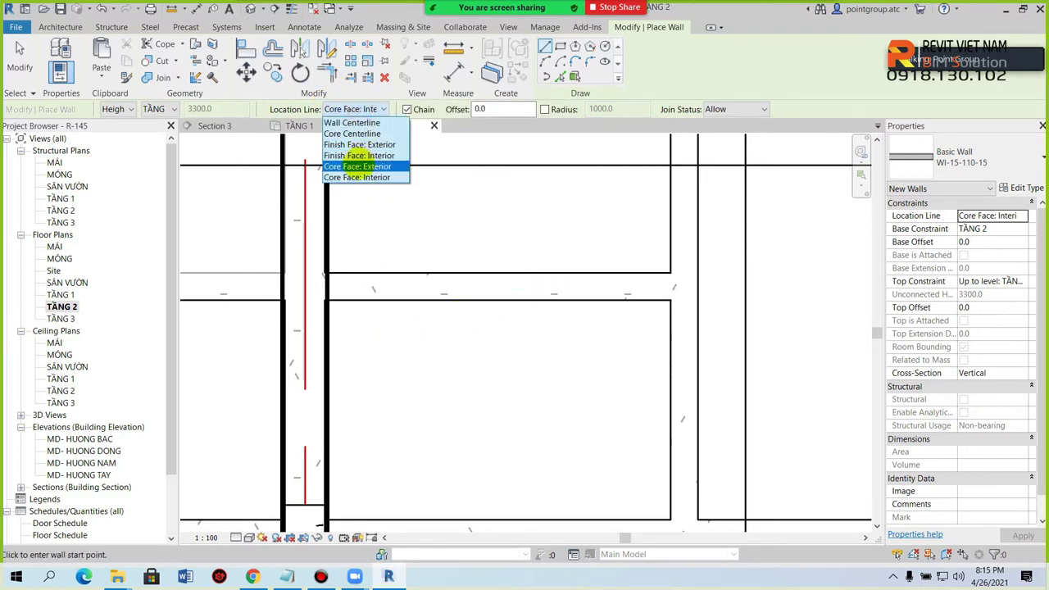
left_click(357, 166)
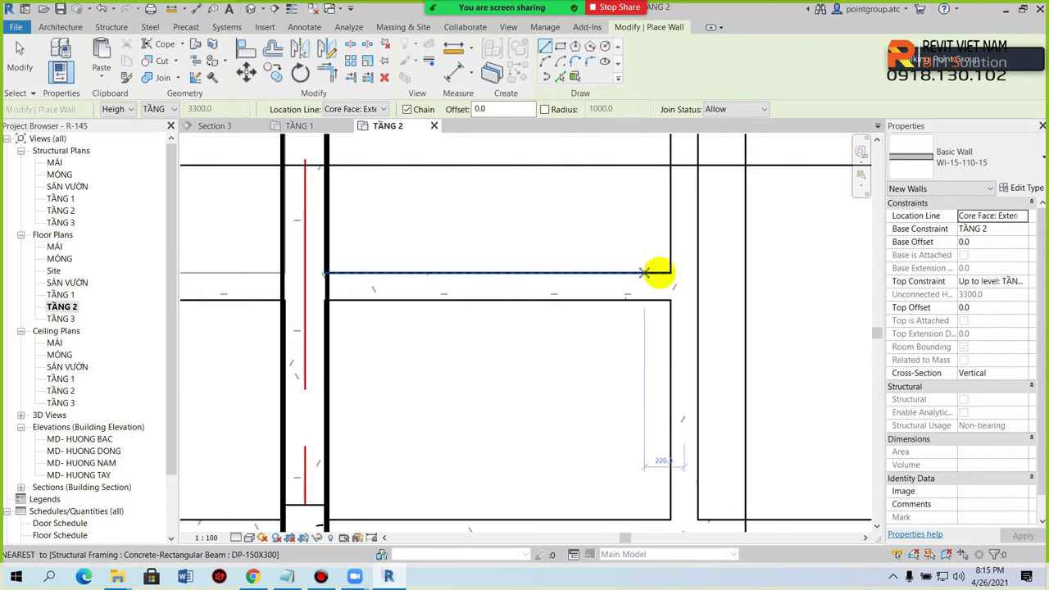
left_click(669, 299)
left_click(322, 300)
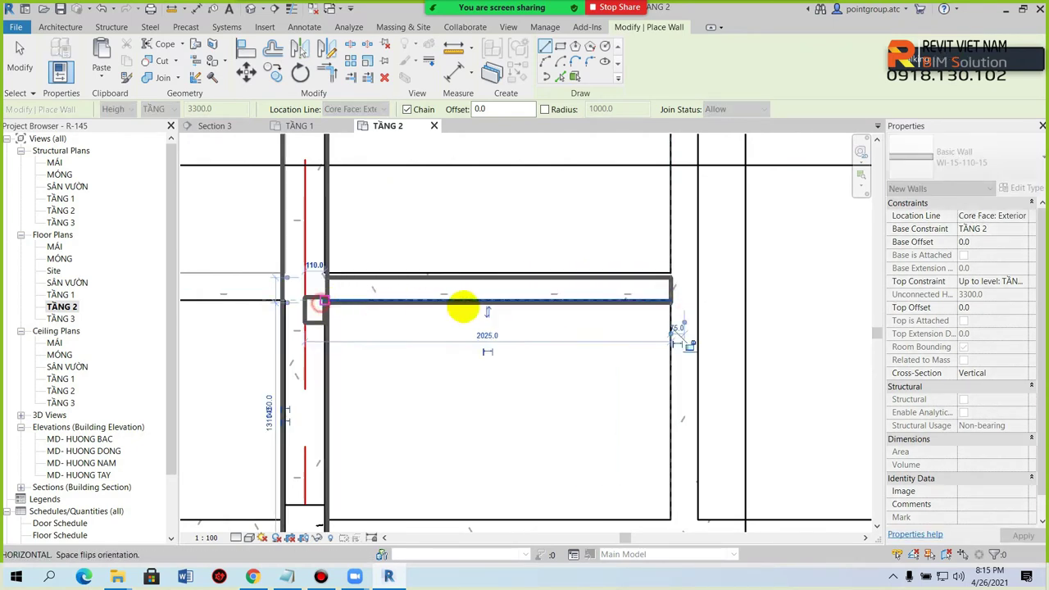
key("Escape")
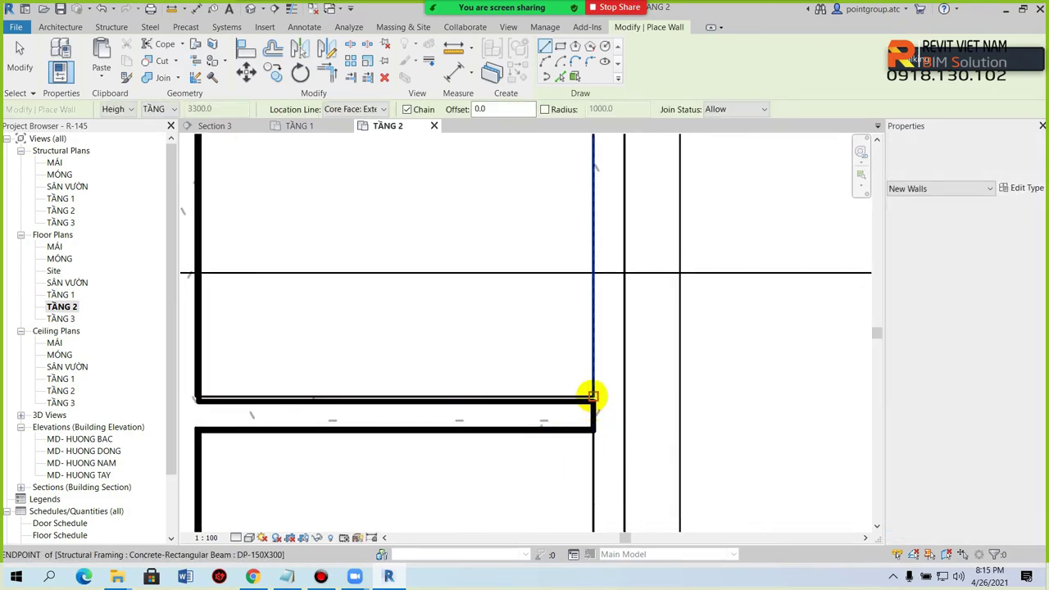
Draw a 2620 vertical wall from the beam corner down to the lower wall, flipped to the right side.
left_click(624, 424)
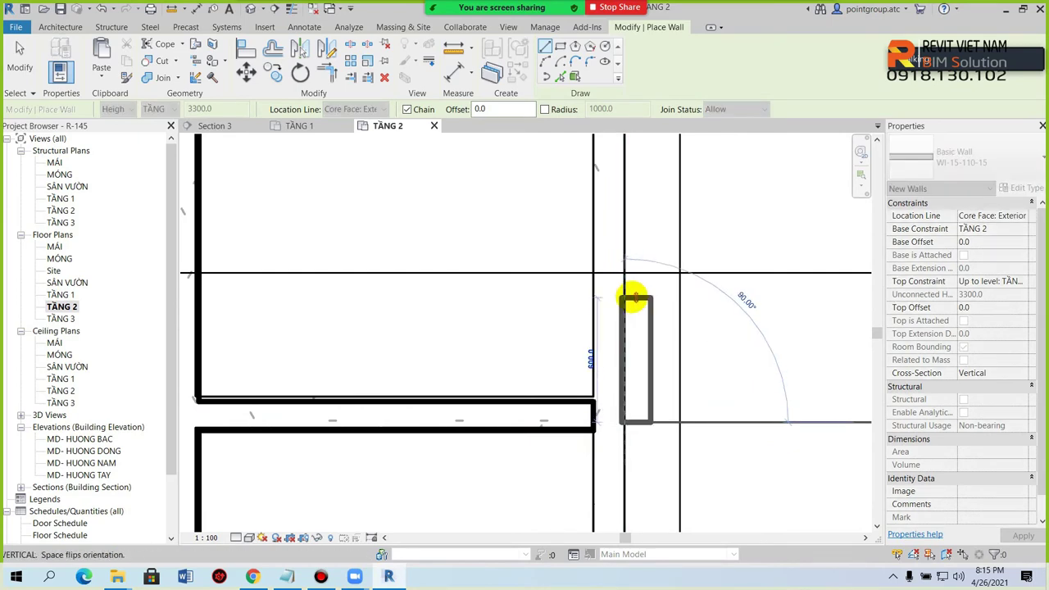
scroll(630, 292, "down", 2)
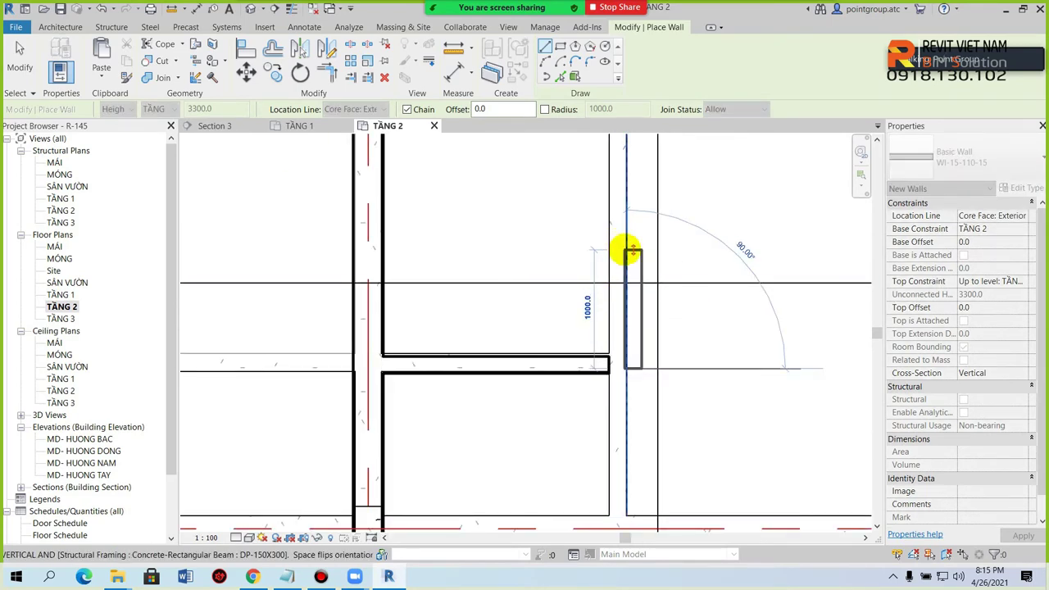
scroll(628, 274, "up", 2)
key("Escape")
scroll(627, 287, "down", 2)
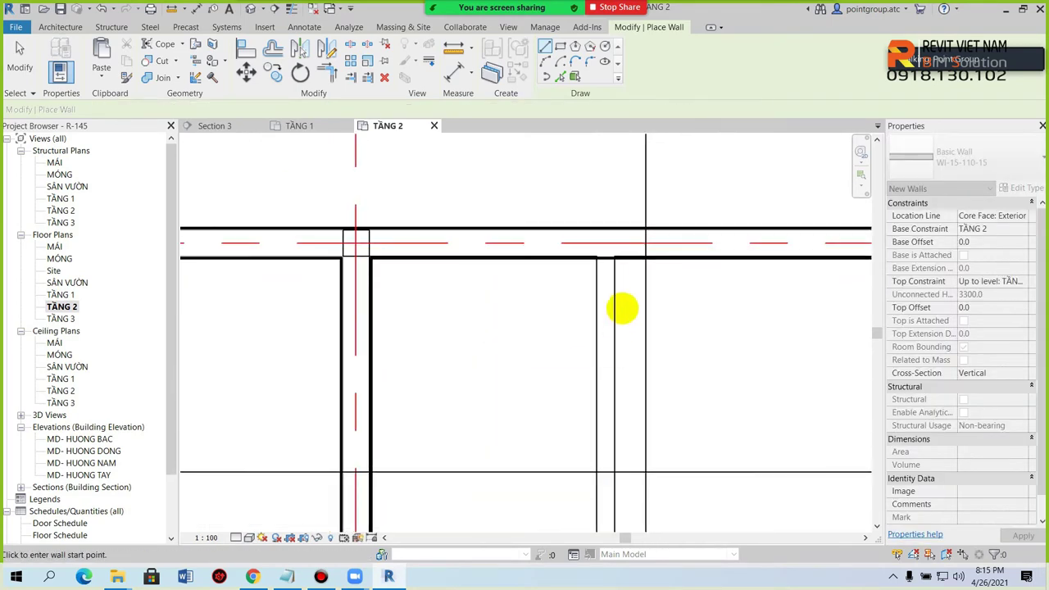
left_click(611, 257)
key("space")
key("space")
key("space")
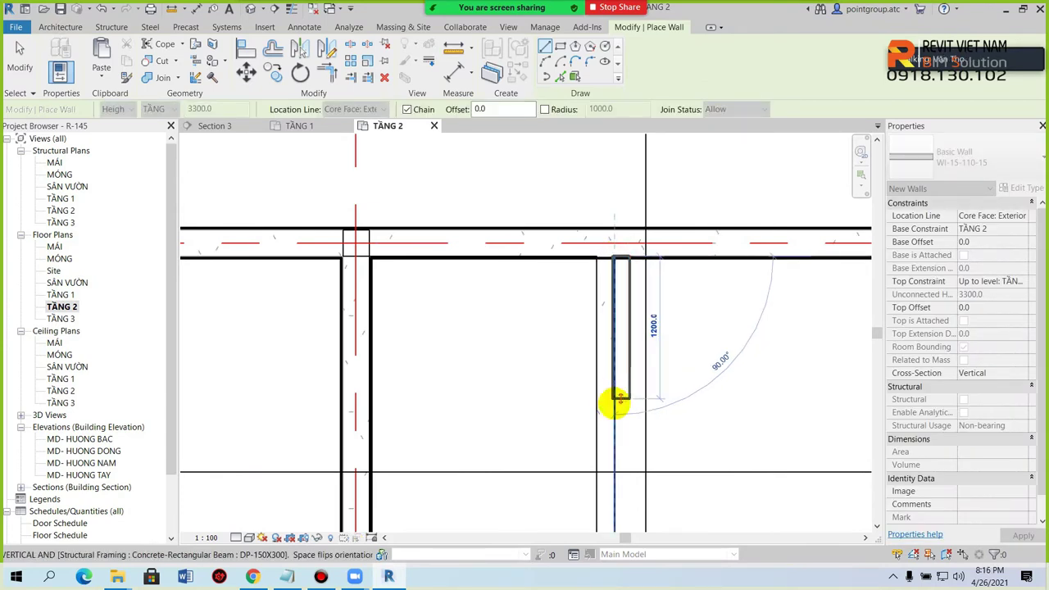
key("space")
key("space")
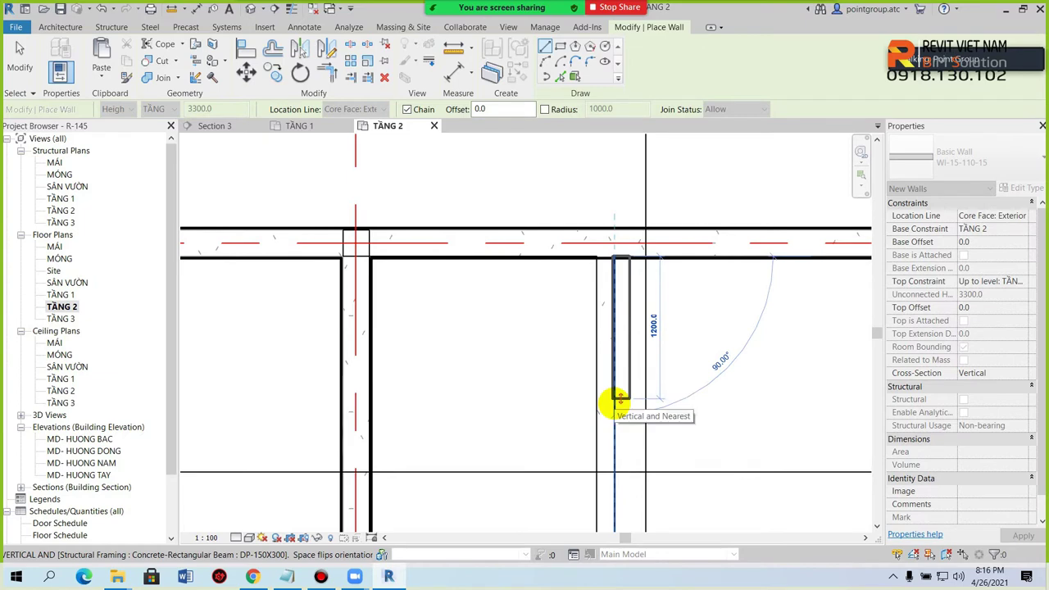
key("space")
key("space")
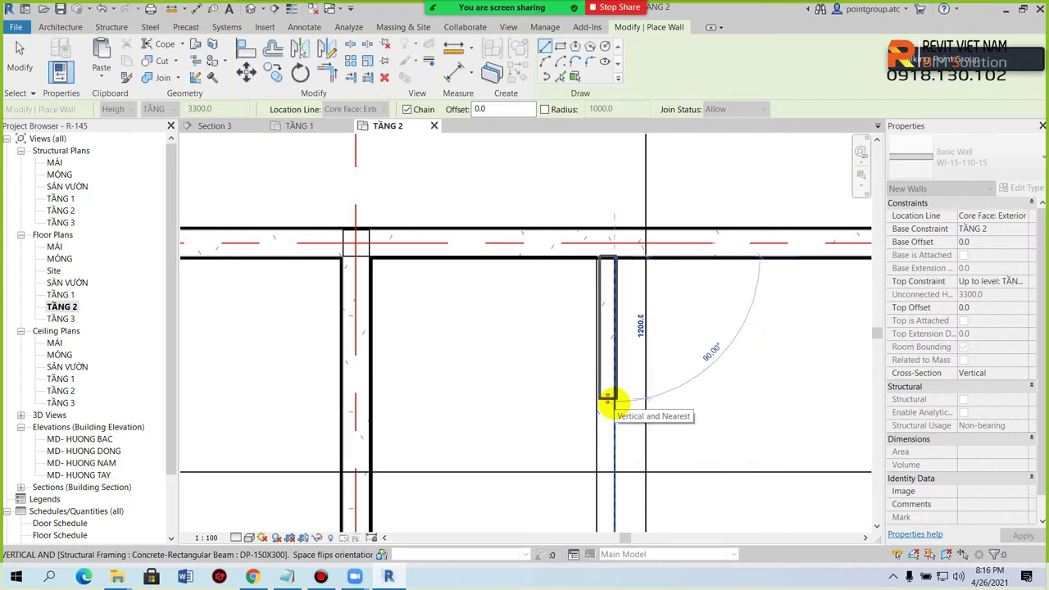
scroll(610, 409, "down", 2)
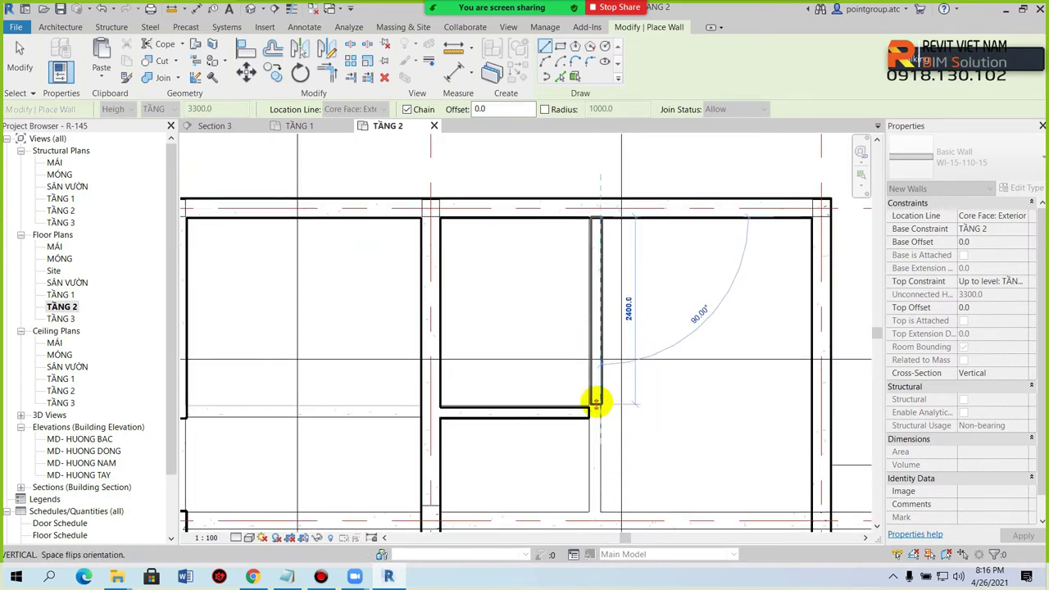
left_click(597, 405)
key("Escape")
key("Escape")
Select the new horizontal and vertical walls to check them.
left_click(560, 415)
key("Escape")
left_click(601, 241)
scroll(602, 209, "up", 2)
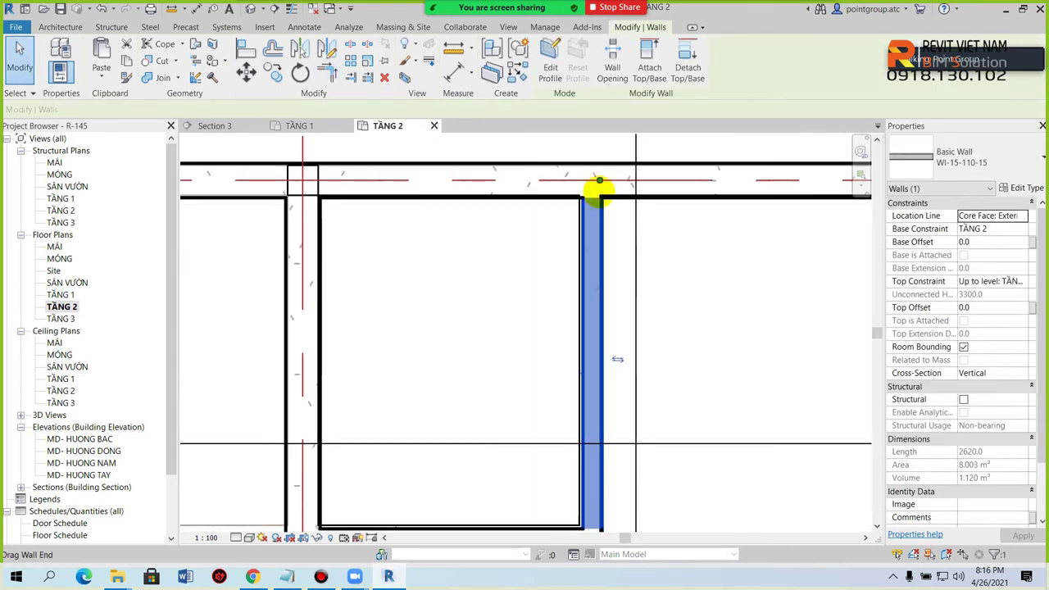
scroll(565, 471, "down", 1)
key("Escape")
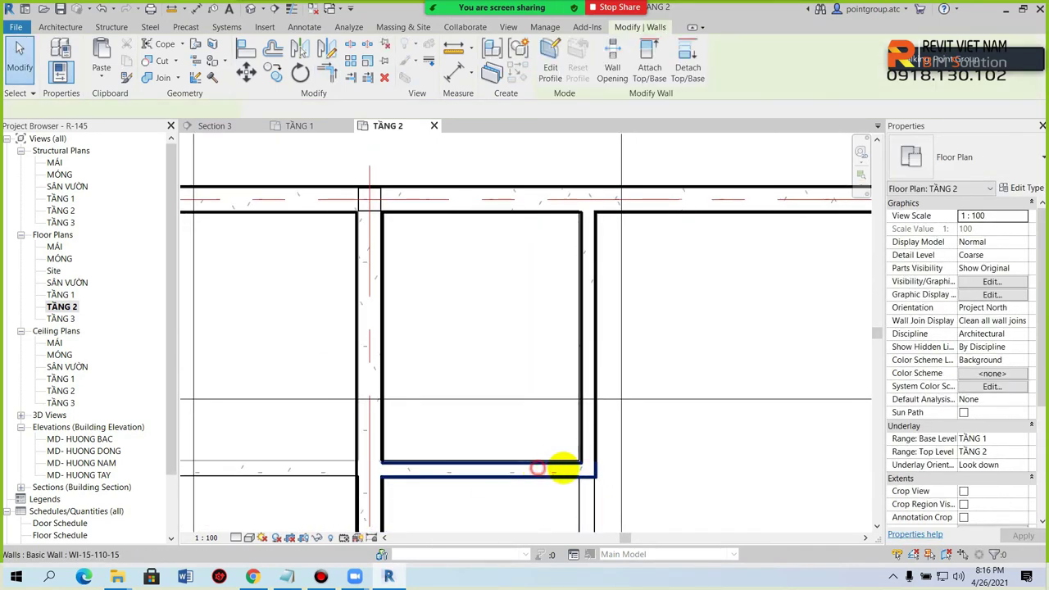
left_click(480, 483)
scroll(479, 485, "up", 1)
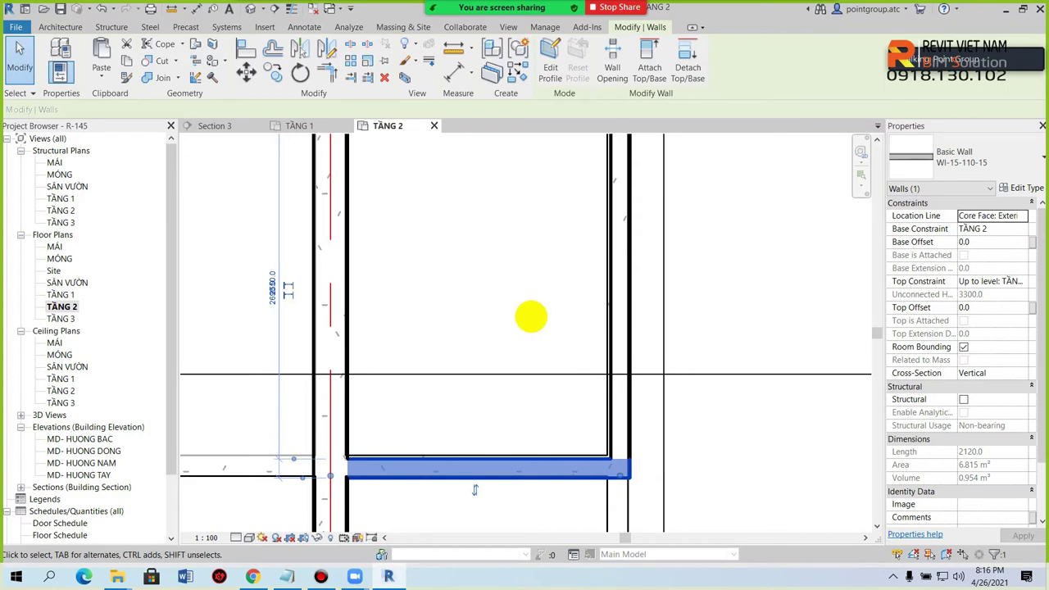
scroll(591, 330, "down", 2)
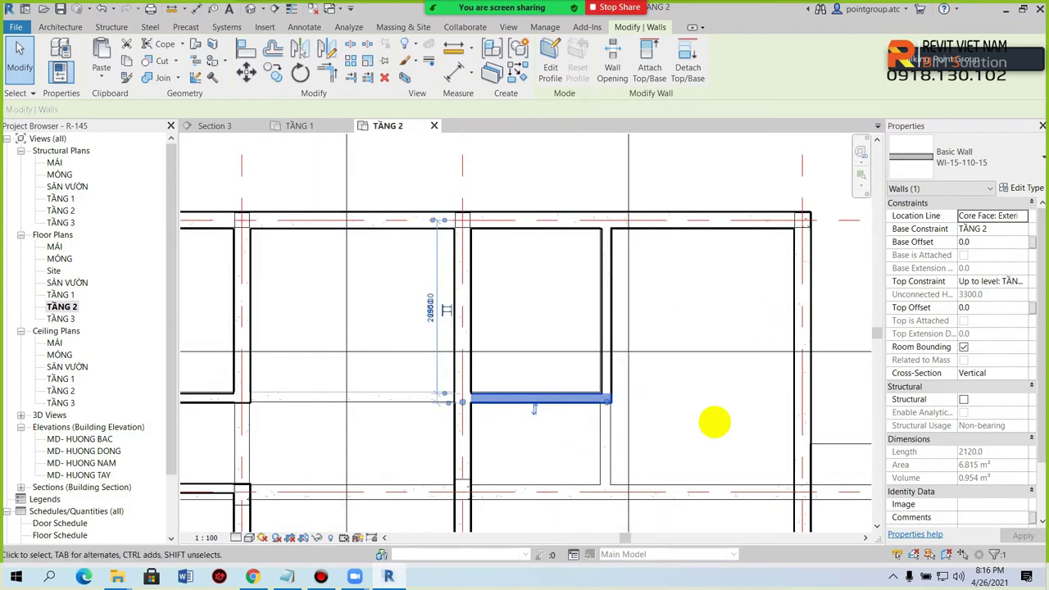
left_click(714, 422)
scroll(714, 422, "down", 1)
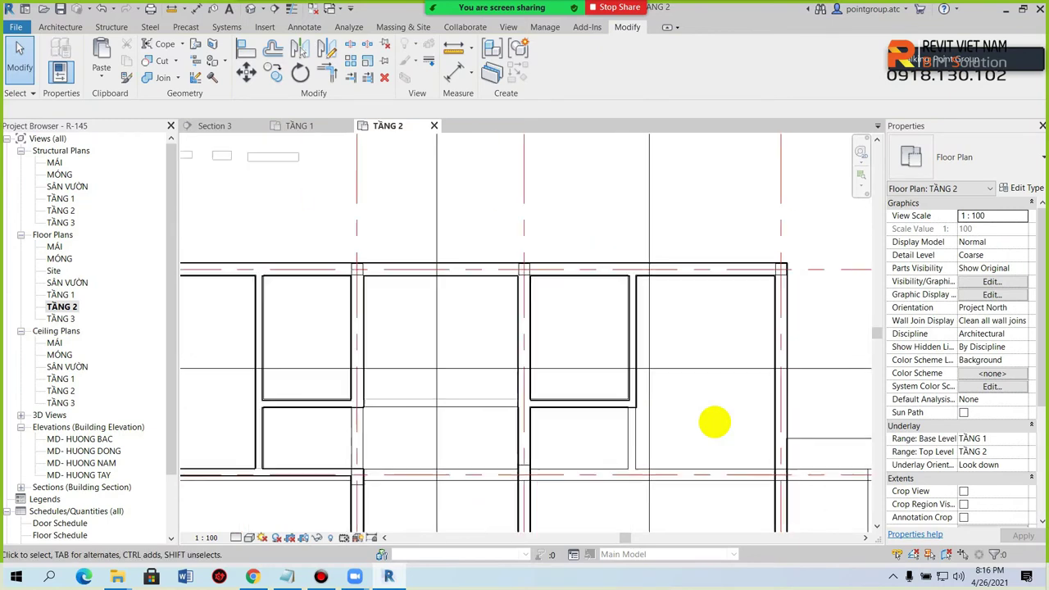
scroll(720, 393, "down", 1)
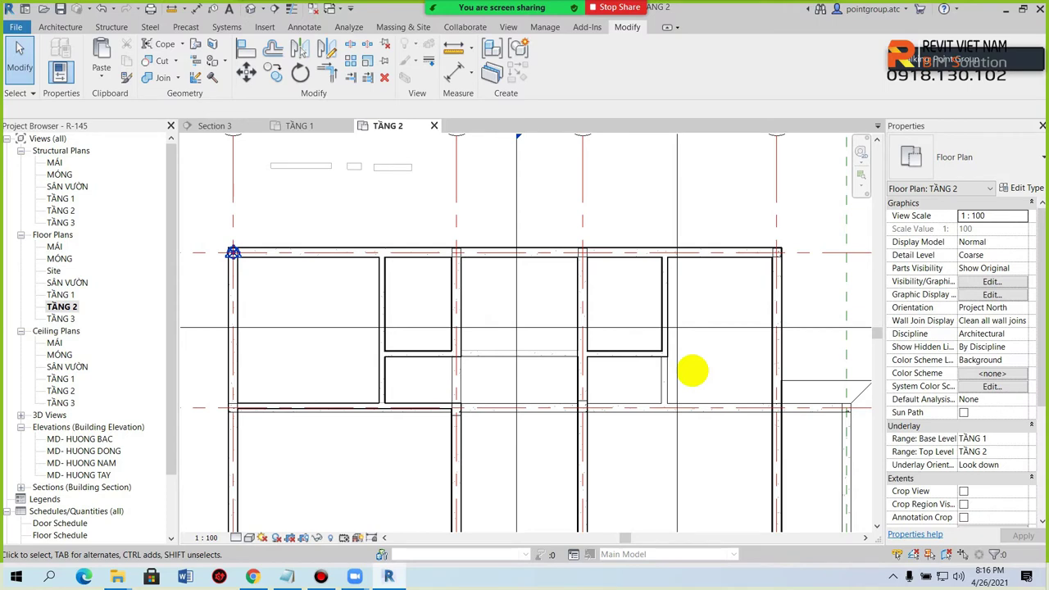
scroll(692, 371, "down", 2)
scroll(604, 355, "down", 1)
scroll(603, 329, "up", 3)
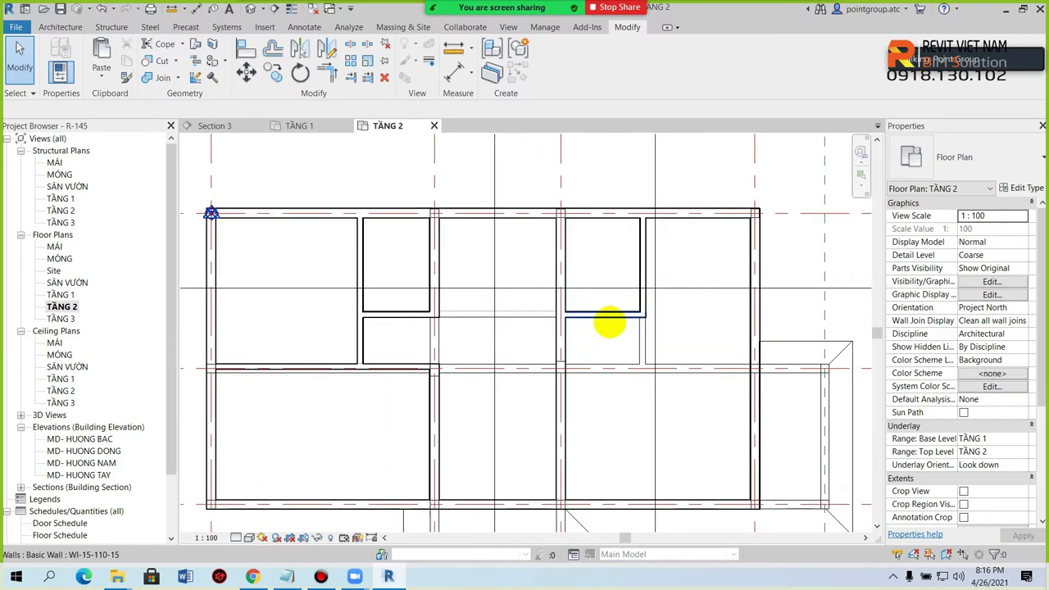
middle_click_drag(613, 323, 636, 322)
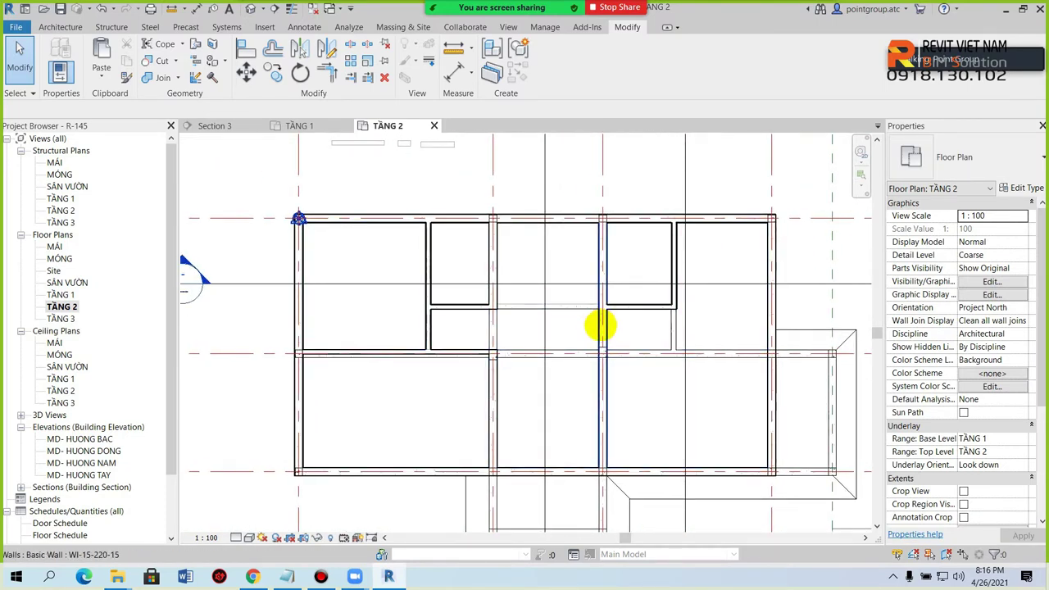
scroll(603, 328, "down", 2)
double_click(363, 295)
scroll(476, 297, "down", 2)
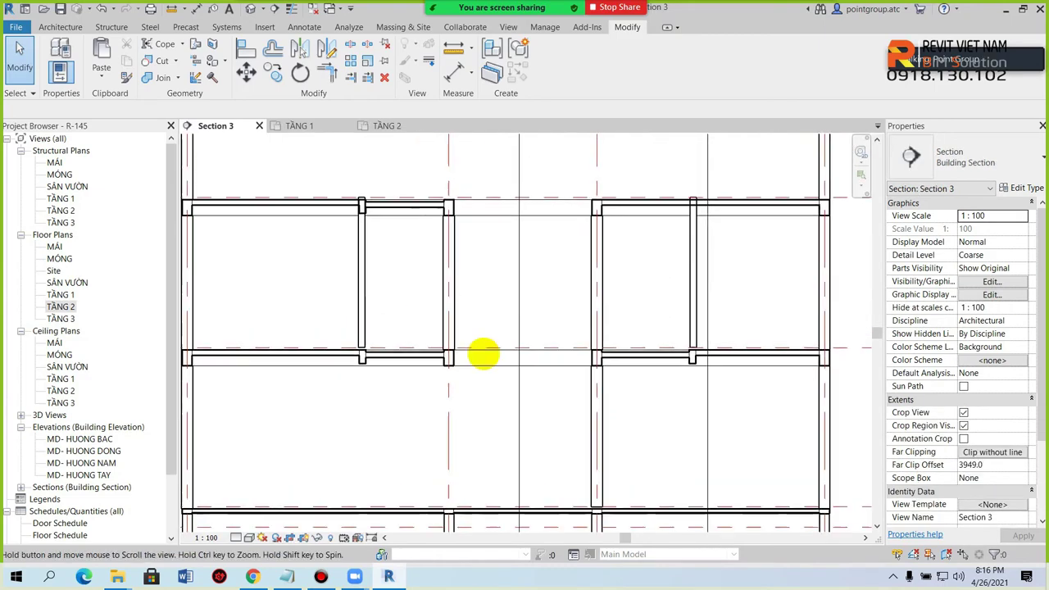
Drag the left partition wall's top grip down below the beam to a -350 offset.
left_click(368, 293)
left_click(699, 285, "ctrl")
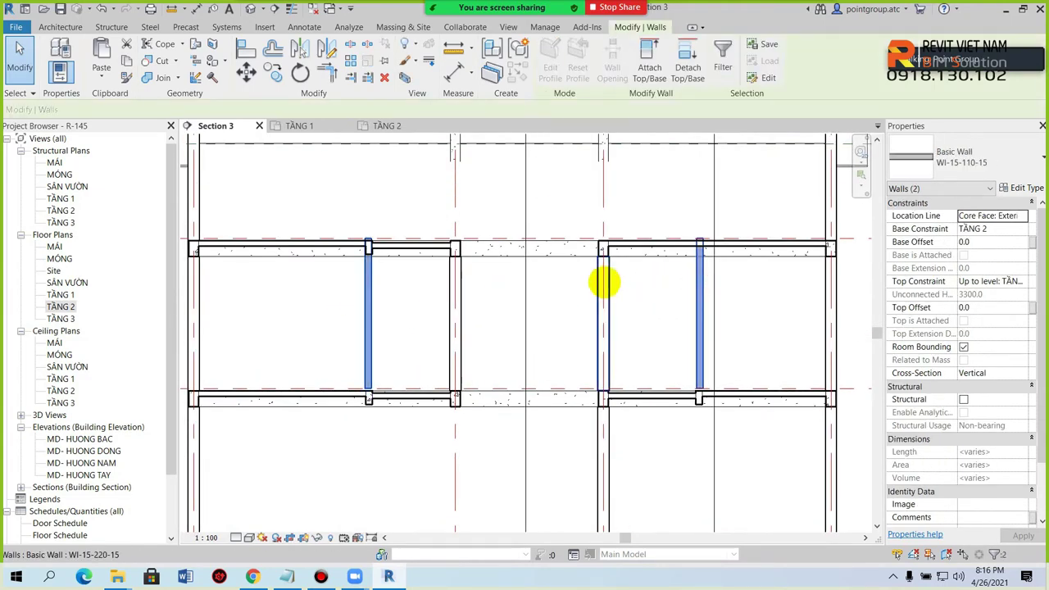
scroll(709, 227, "up", 3)
scroll(743, 232, "down", 1)
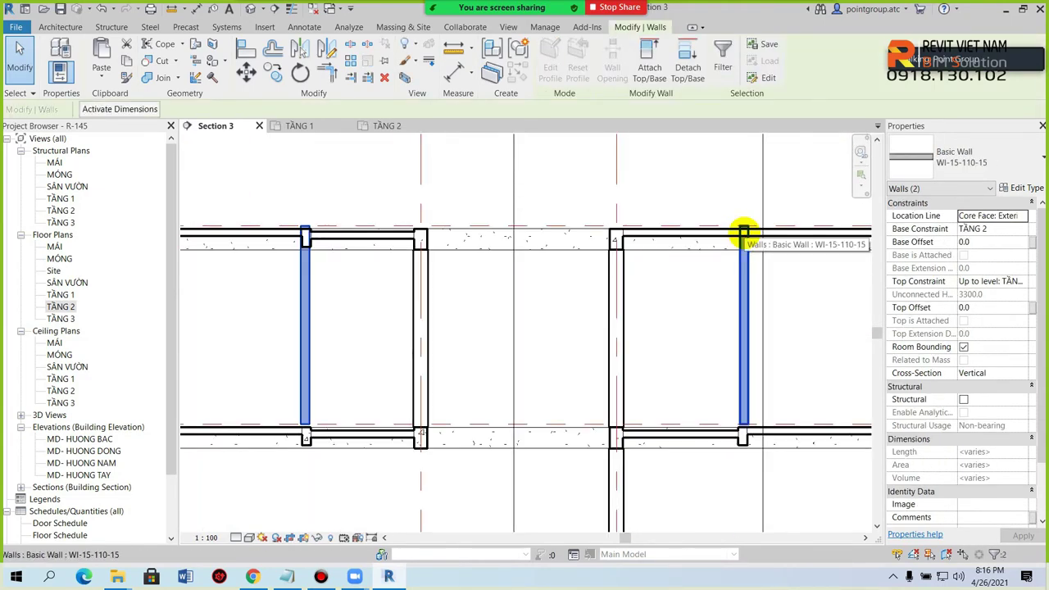
scroll(246, 250, "up", 3)
left_click(434, 285)
left_click_drag(423, 168, 429, 246)
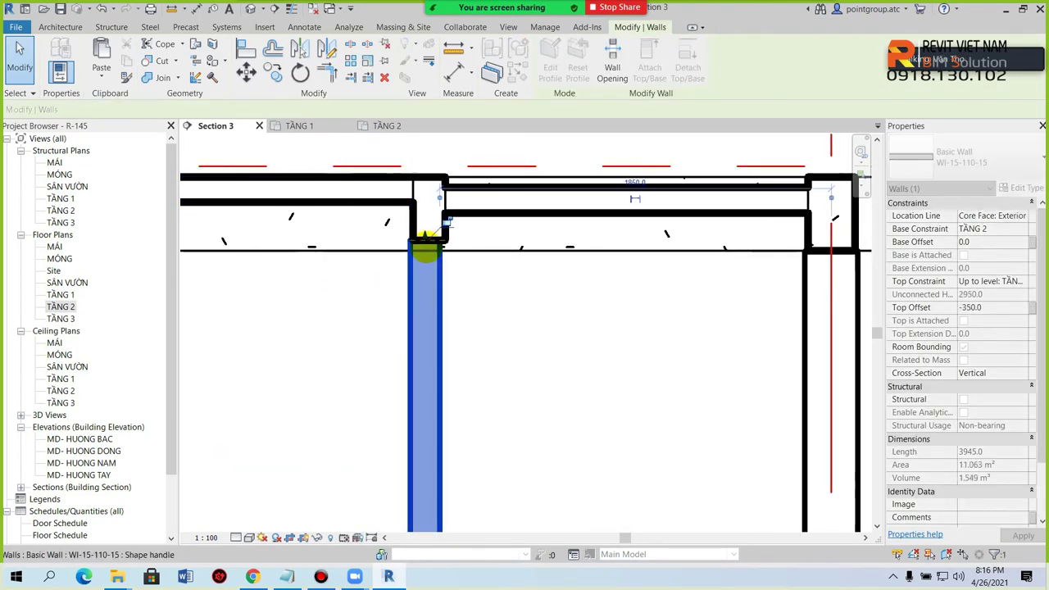
left_click(470, 299)
Set Section 3's detail level to Fine.
key("t")
key("l")
scroll(468, 297, "up", 2)
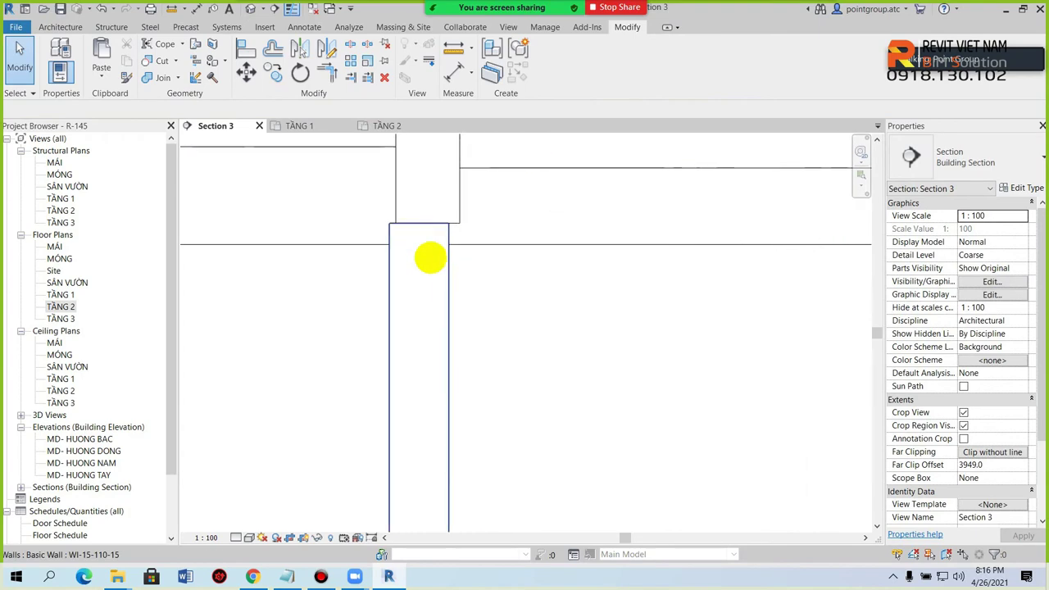
scroll(428, 253, "up", 1)
left_click(235, 537)
left_click(244, 521)
scroll(400, 279, "down", 1)
scroll(426, 237, "down", 1)
scroll(433, 221, "down", 1)
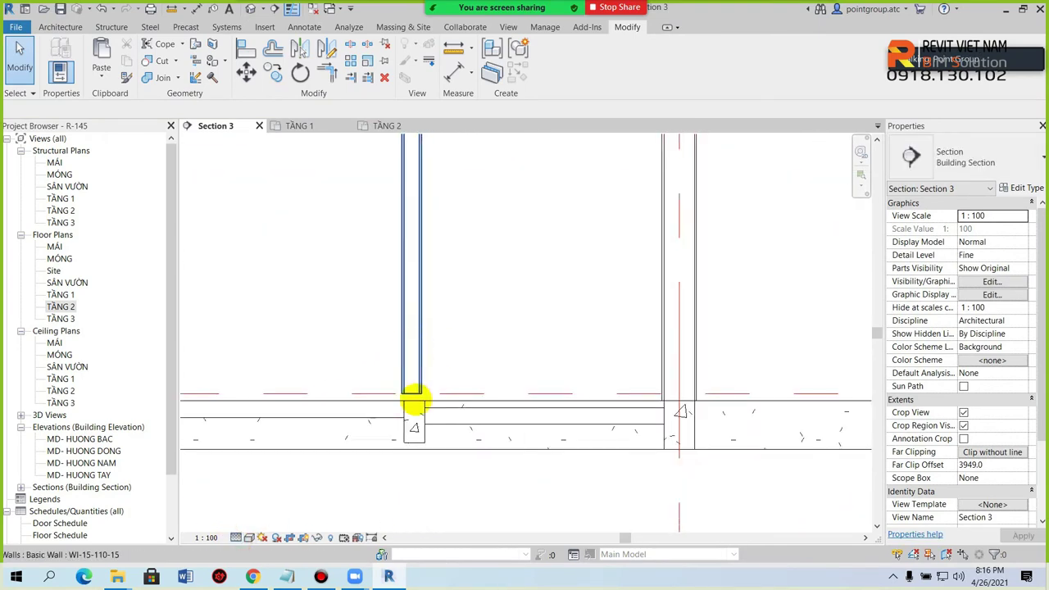
scroll(413, 361, "up", 2)
Select the partition wall under the upper beam and choose Attach Top/Base.
left_click(412, 375)
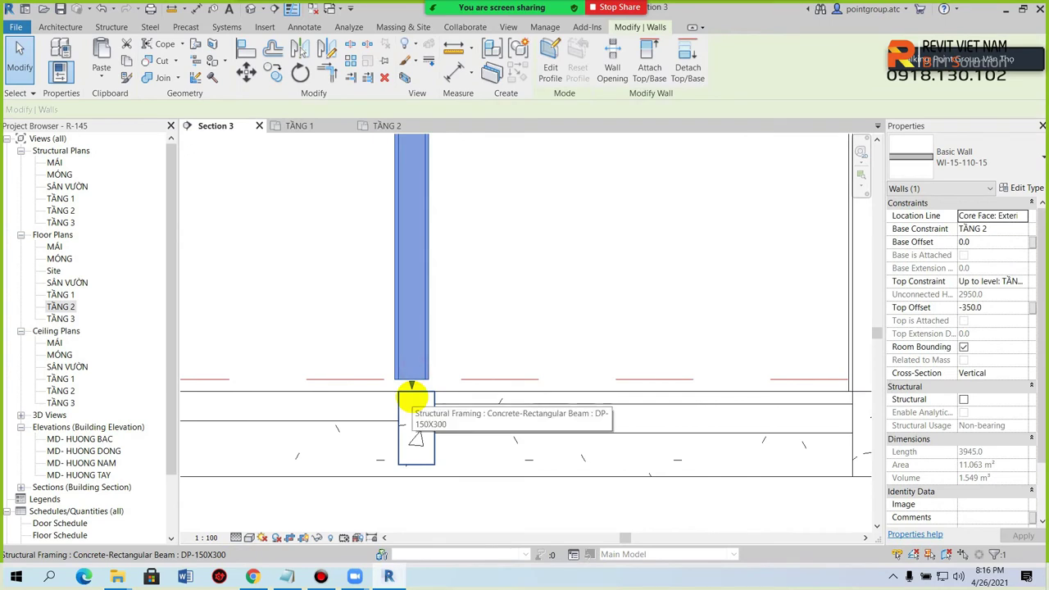
scroll(412, 397, "down", 2)
middle_click_drag(468, 312, 462, 399)
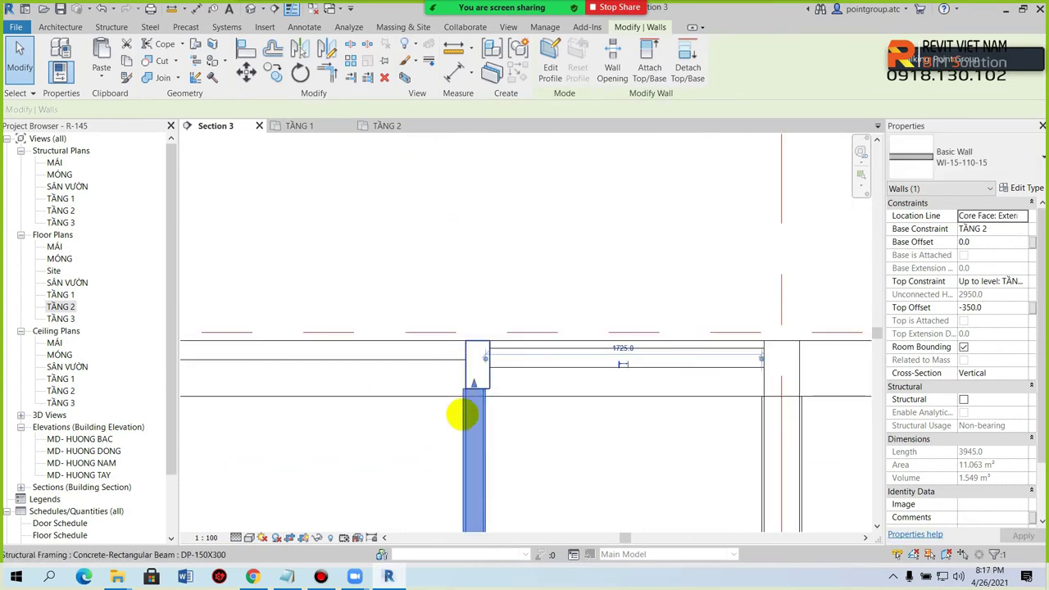
scroll(461, 399, "up", 2)
left_click_drag(469, 395, 450, 392)
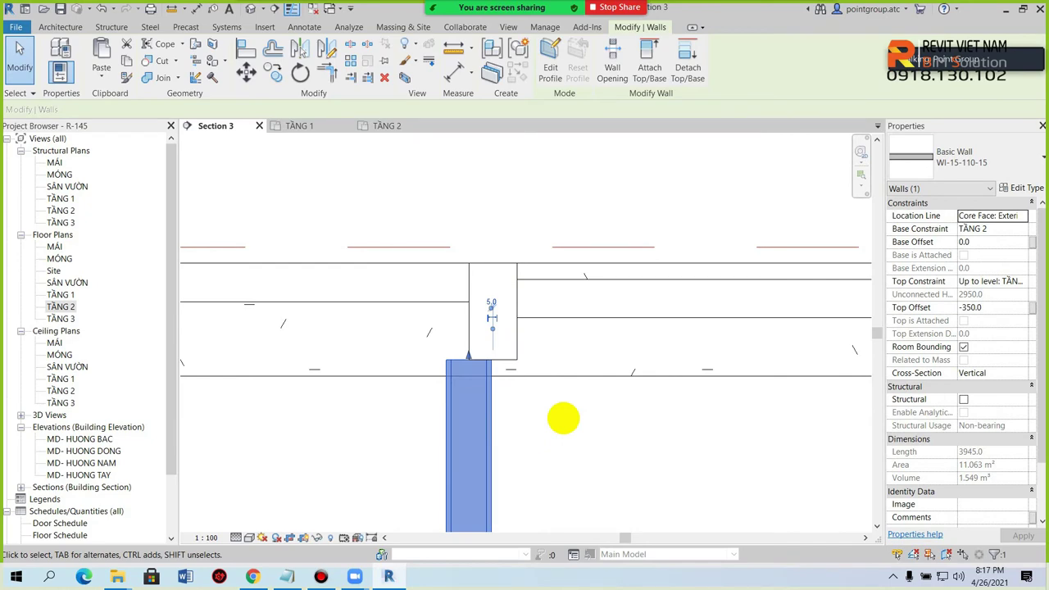
left_click(563, 418)
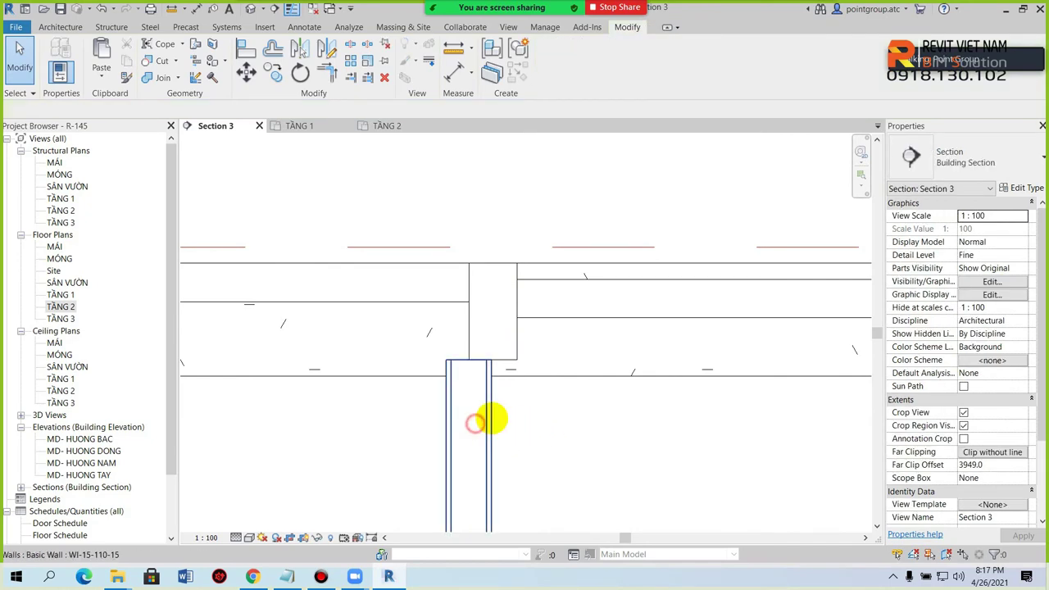
left_click(487, 421)
left_click(649, 72)
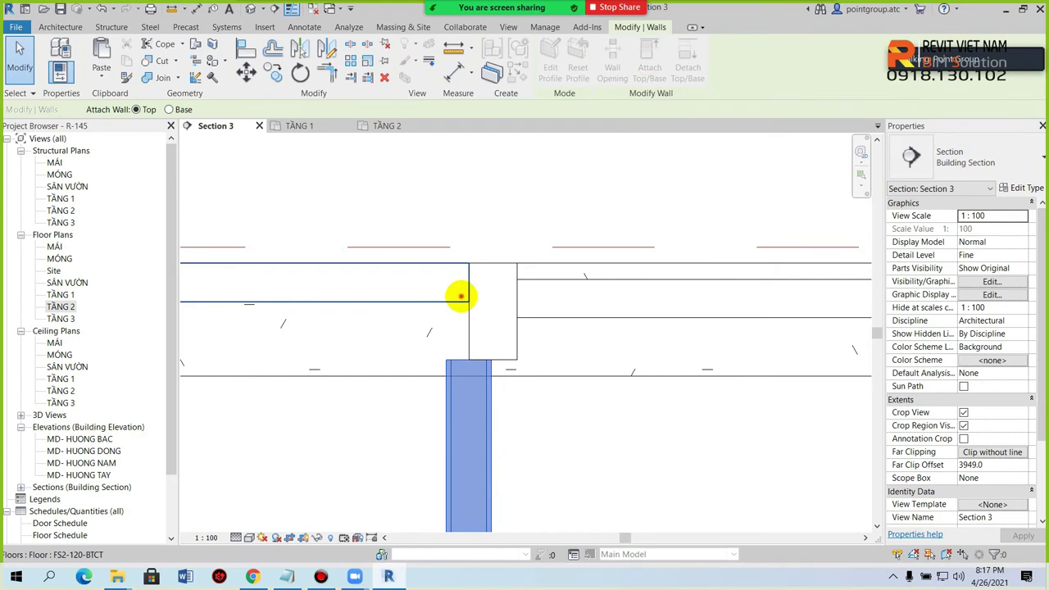
Attach the wall's top to the beam above and join the wall and beam with Multiple Join.
left_click(503, 358)
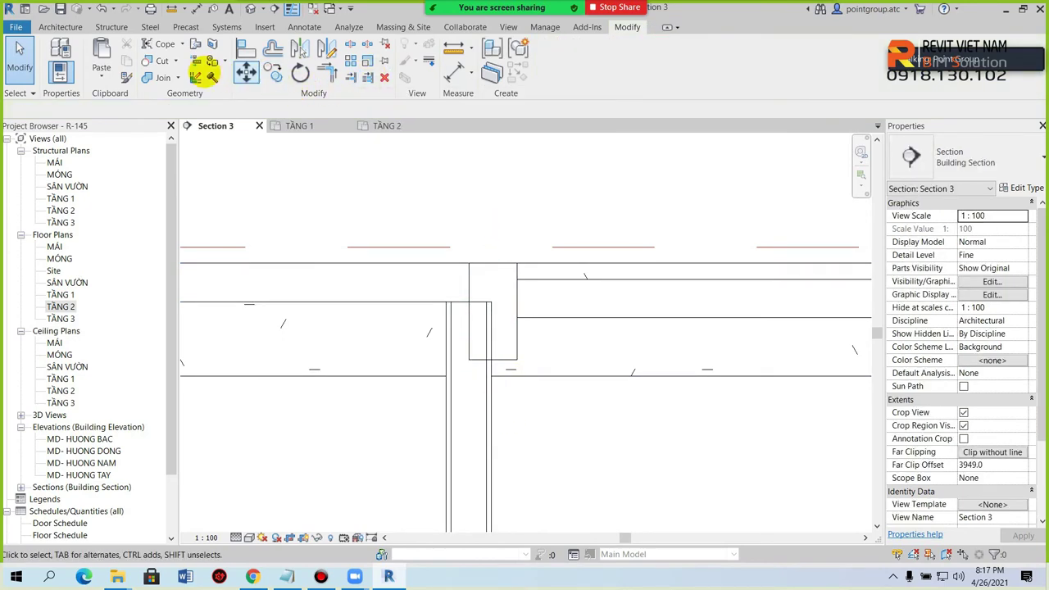
left_click(177, 77)
left_click(192, 99)
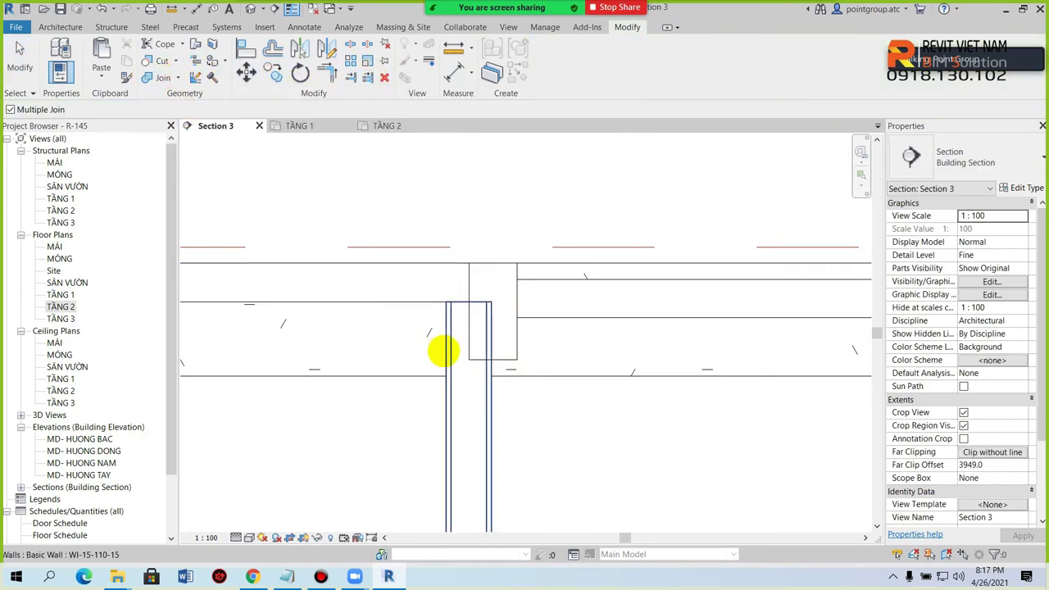
left_click(451, 351)
left_click(507, 358)
key("Escape")
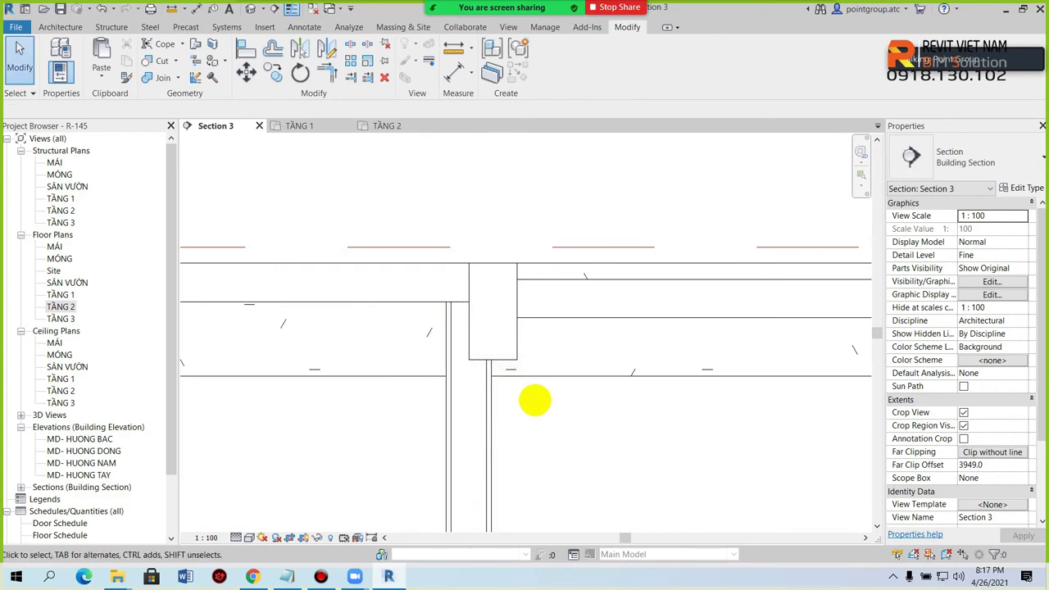
Inspect the wall-beam junction and select another partition wall in the section.
scroll(512, 365, "down", 3)
middle_click_drag(515, 368, 483, 182)
scroll(484, 182, "down", 2)
scroll(478, 365, "up", 2)
left_click(478, 366)
middle_click_drag(477, 366, 316, 386)
scroll(646, 323, "down", 1)
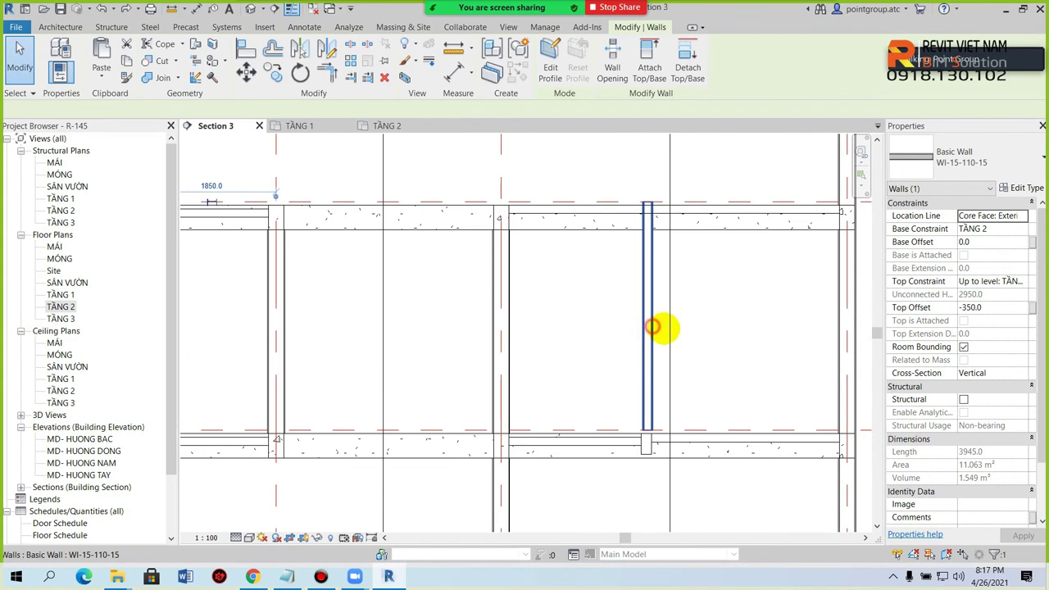
Give both selected partition walls a Base Offset of -50 and a Top Offset of -400.
left_click(653, 326, "ctrl")
type("-50")
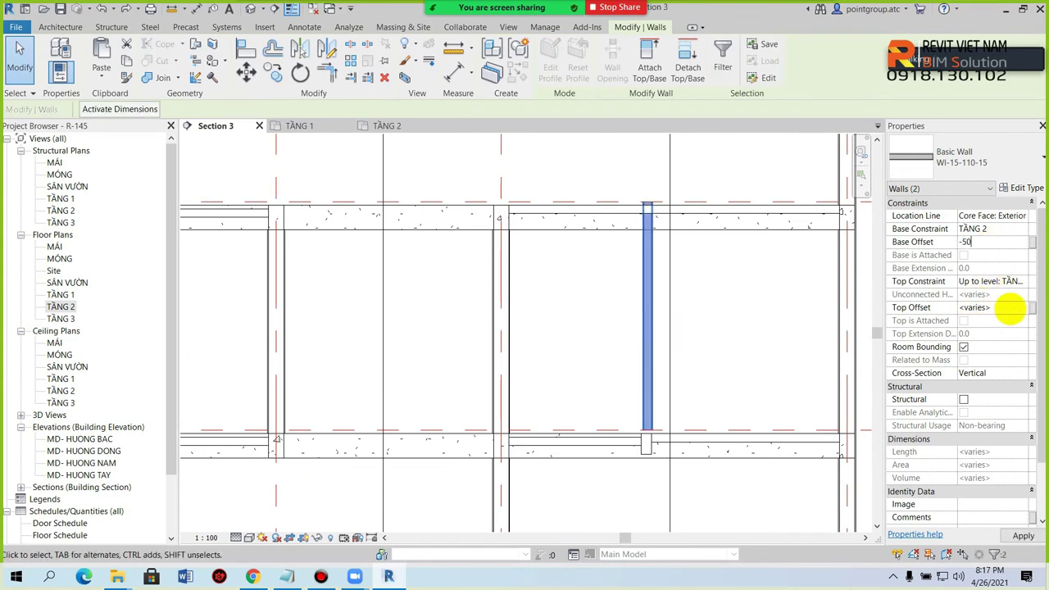
left_click(1004, 308)
type("-400")
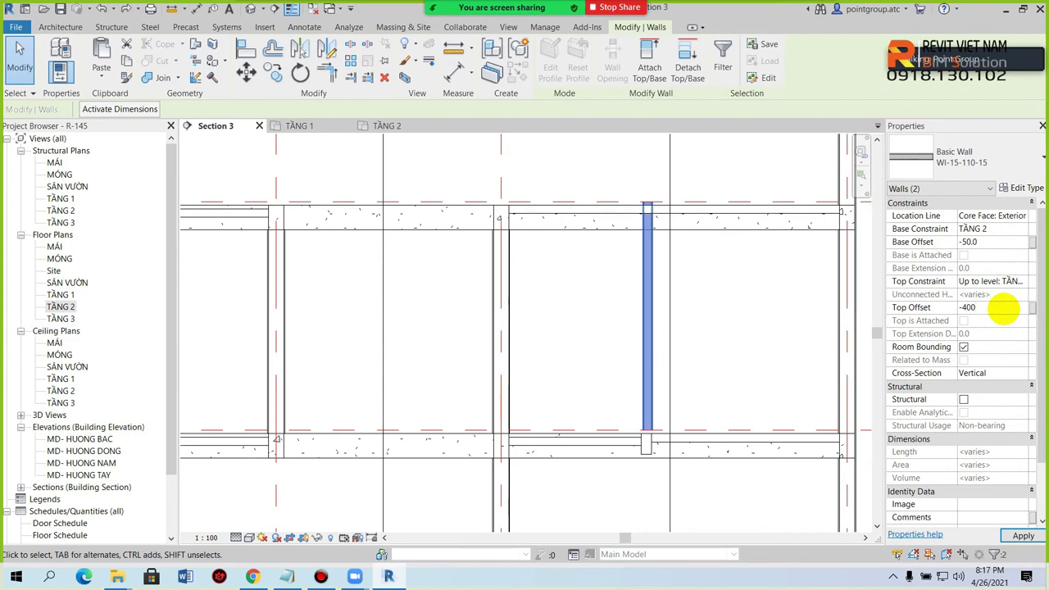
scroll(567, 342, "down", 1)
scroll(566, 341, "down", 1)
key("Escape")
scroll(350, 284, "up", 2)
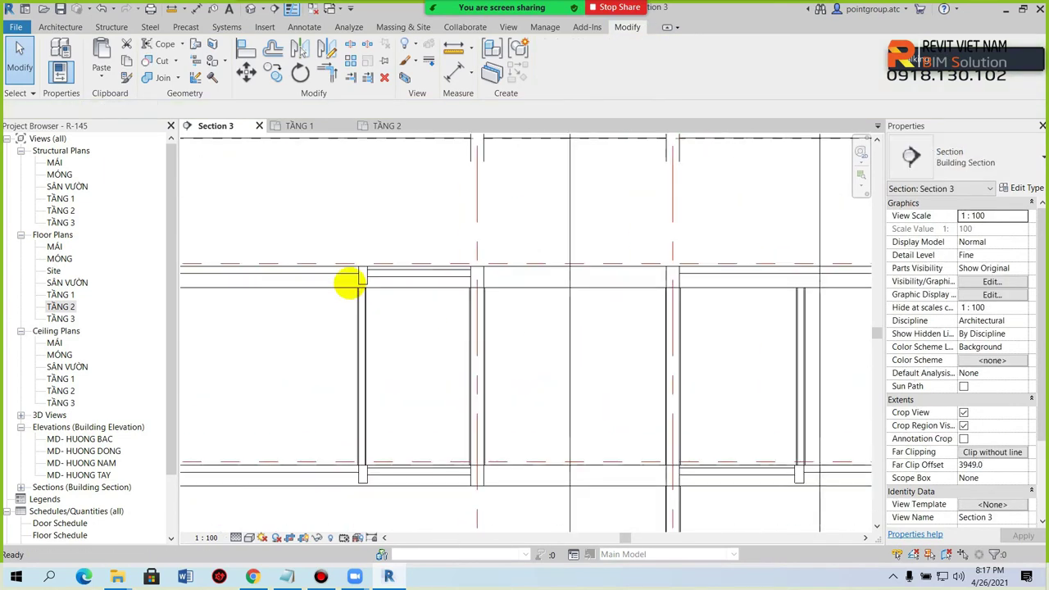
scroll(350, 284, "up", 1)
Check a wall's new top against the beam, then zoom out to review the section.
left_click(368, 320)
scroll(368, 295, "up", 1)
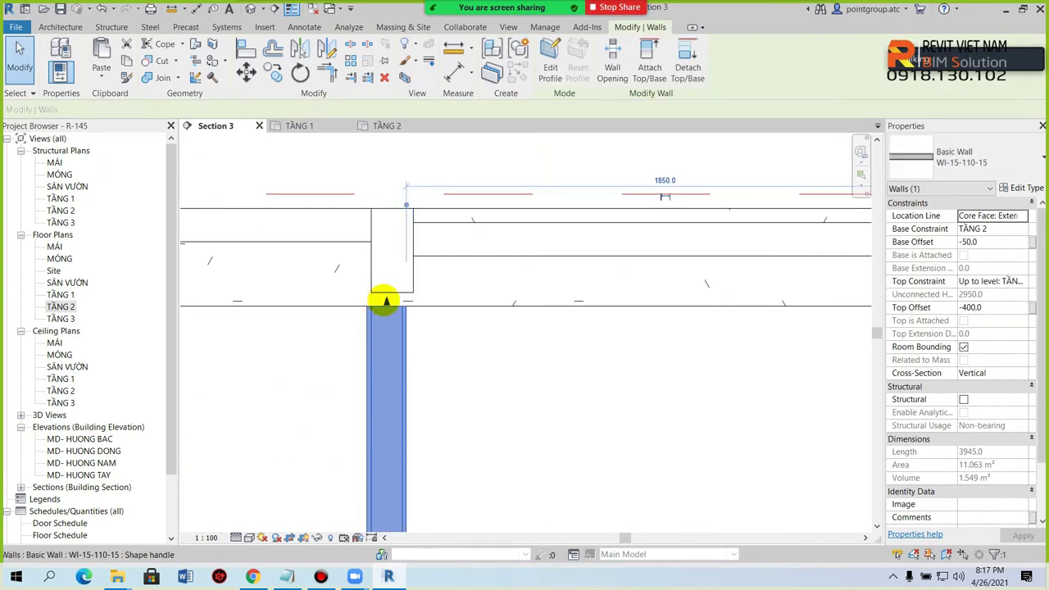
left_click(471, 345)
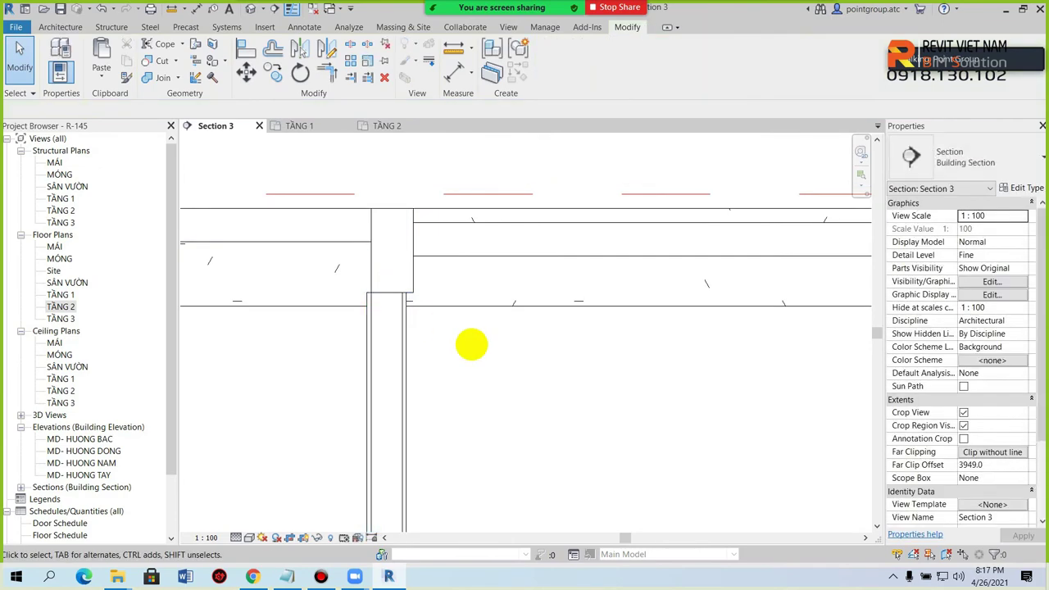
scroll(473, 345, "down", 1)
scroll(426, 307, "down", 1)
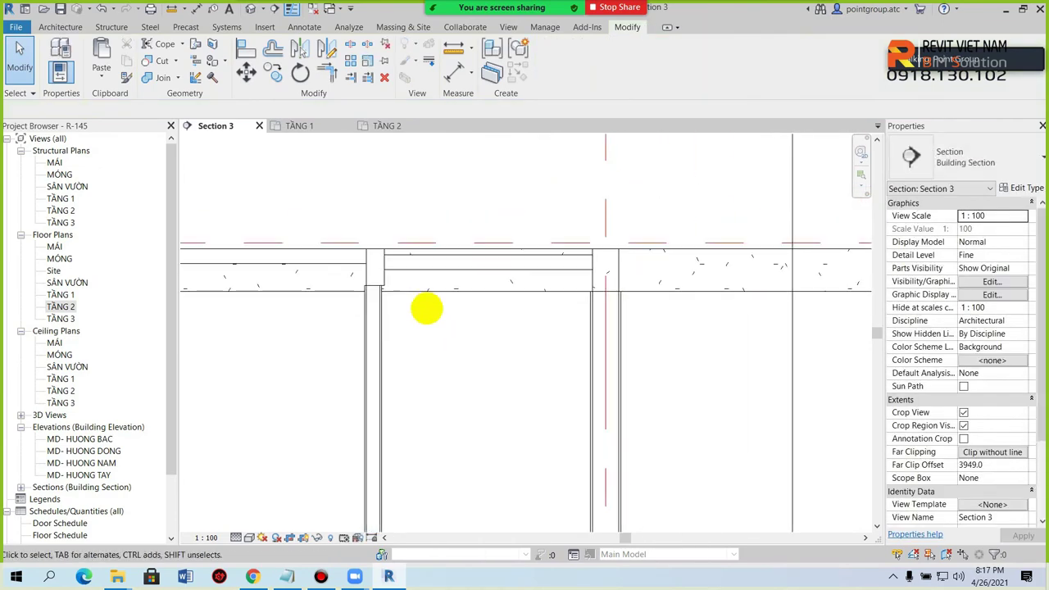
scroll(438, 311, "down", 1)
scroll(459, 323, "down", 1)
scroll(480, 335, "down", 1)
scroll(524, 335, "down", 2)
scroll(606, 340, "down", 2)
scroll(634, 345, "down", 3)
scroll(628, 260, "up", 2)
scroll(631, 241, "down", 3)
scroll(617, 351, "up", 4)
scroll(631, 352, "up", 2)
scroll(616, 385, "up", 1)
scroll(627, 426, "up", 1)
scroll(627, 410, "down", 1)
scroll(620, 365, "down", 5)
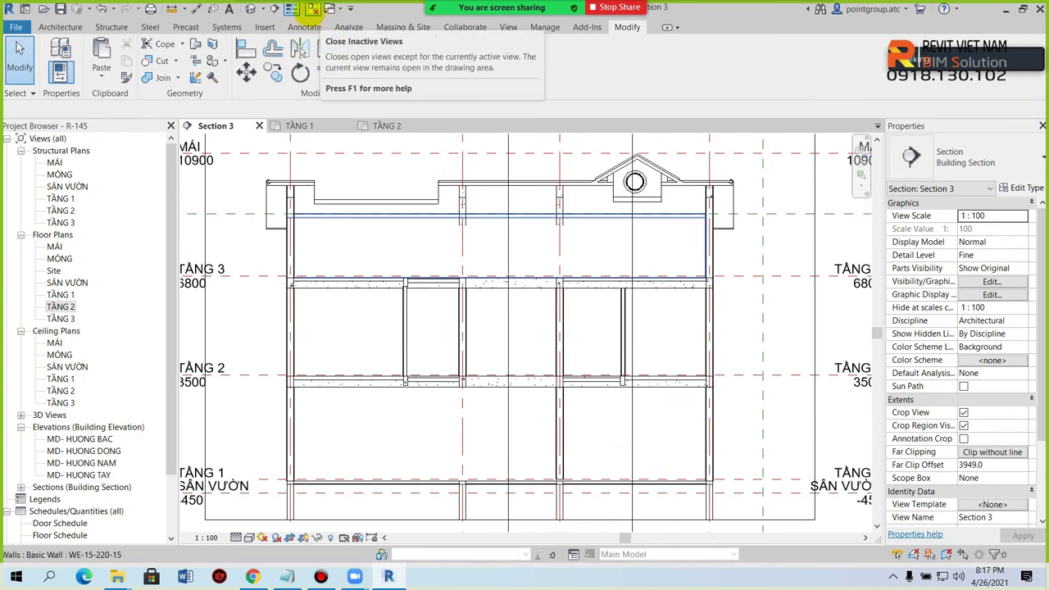
Close inactive views, open the Default 3D View, and orbit to a front-right corner.
left_click(313, 9)
left_click(250, 8)
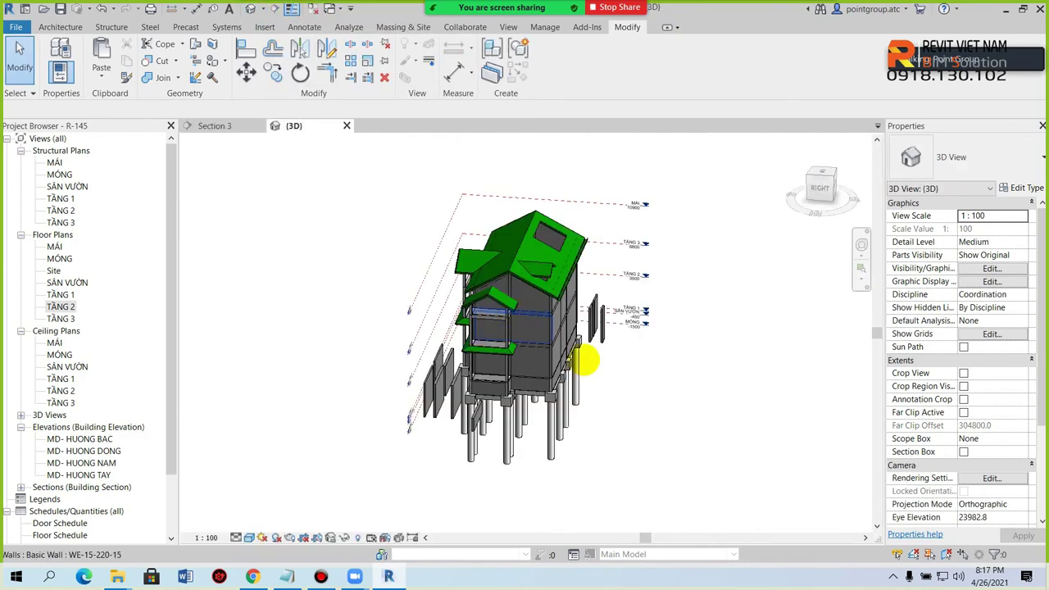
scroll(574, 393, "up", 2)
mouse_move(564, 420)
middle_mouse_down("shift")
mouse_move(702, 421)
mouse_move(604, 450)
mouse_move(628, 409)
middle_mouse_up("shift")
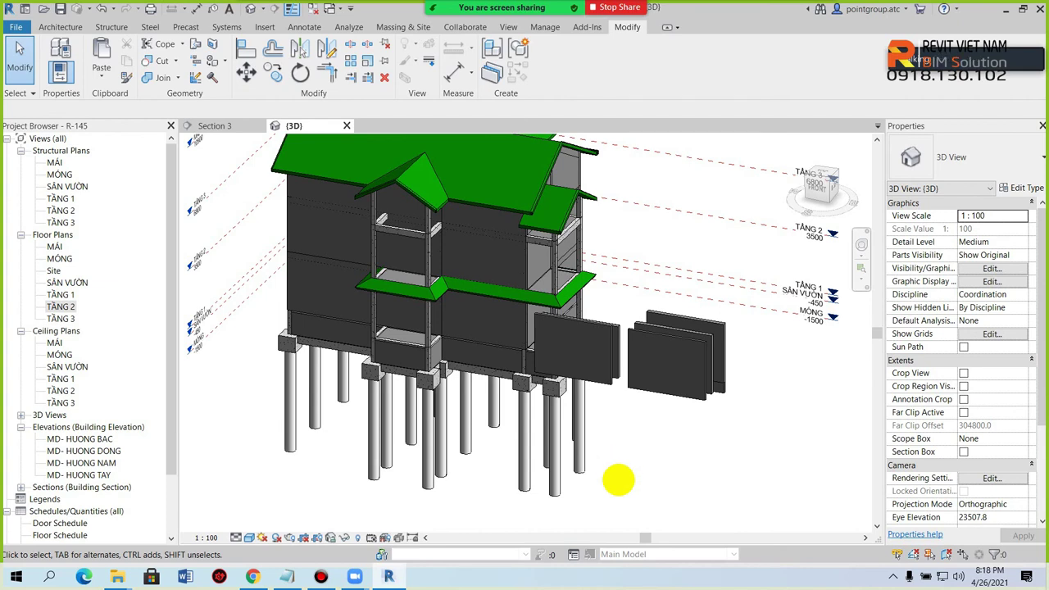
Open the TẦNG 2 plan, then return to 3D and orbit around both sides of the model.
double_click(60, 306)
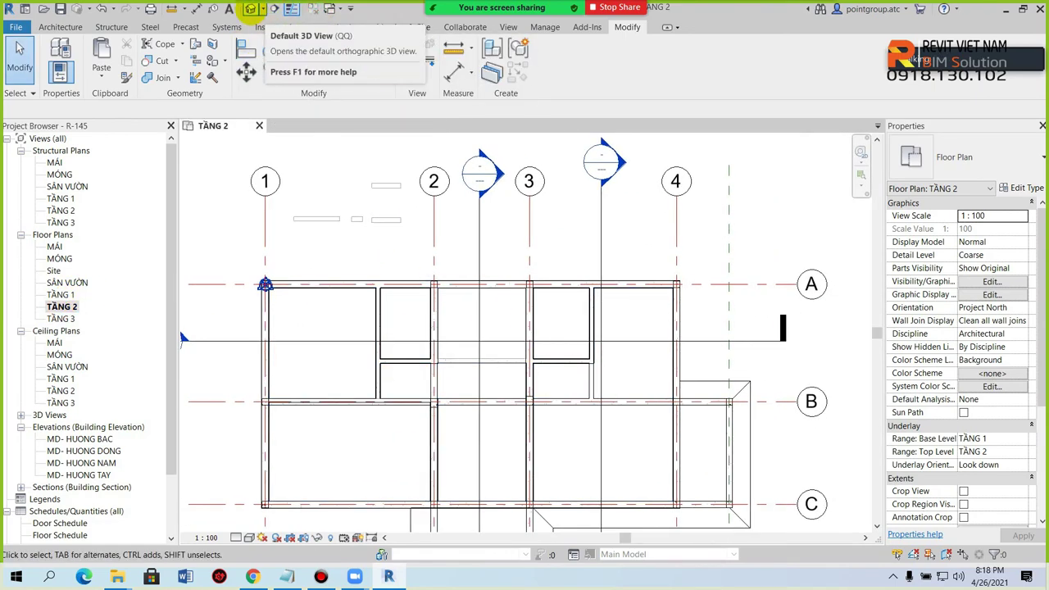
left_click(249, 8)
middle_click_drag(524, 459, 394, 399, "shift")
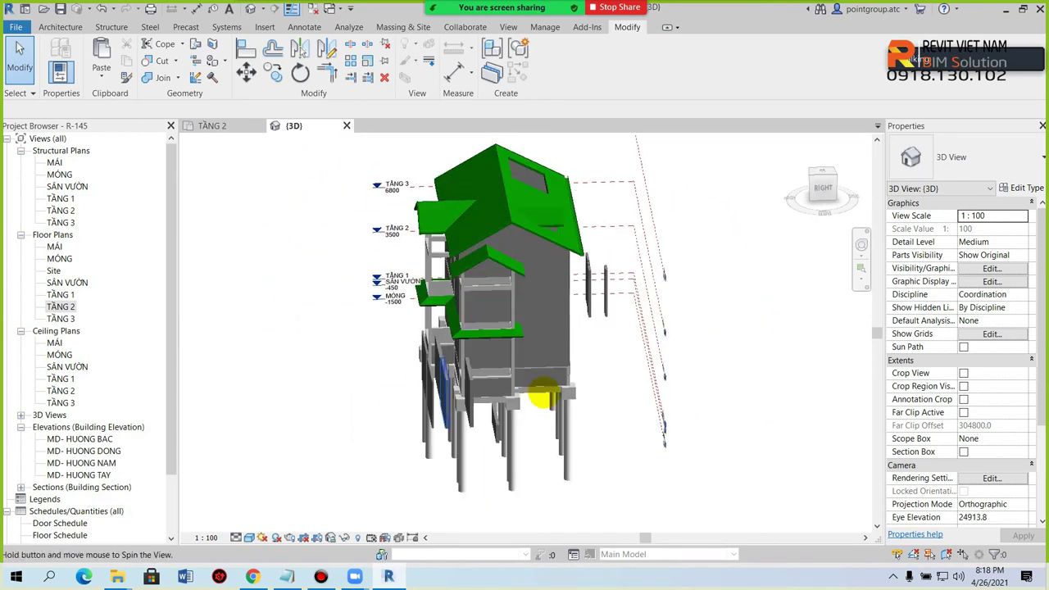
middle_click_drag(393, 399, 508, 393, "shift")
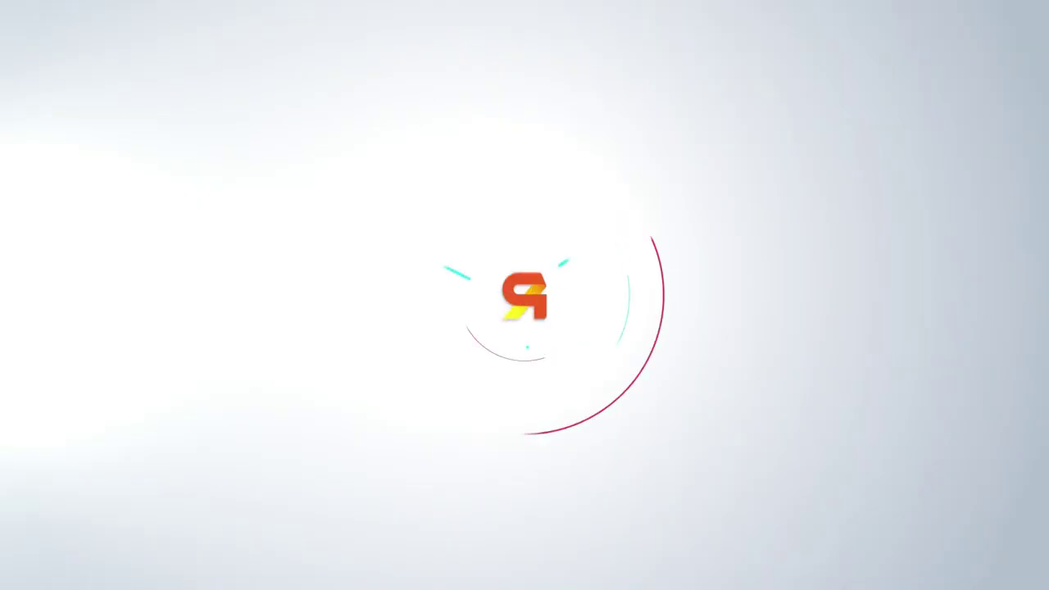